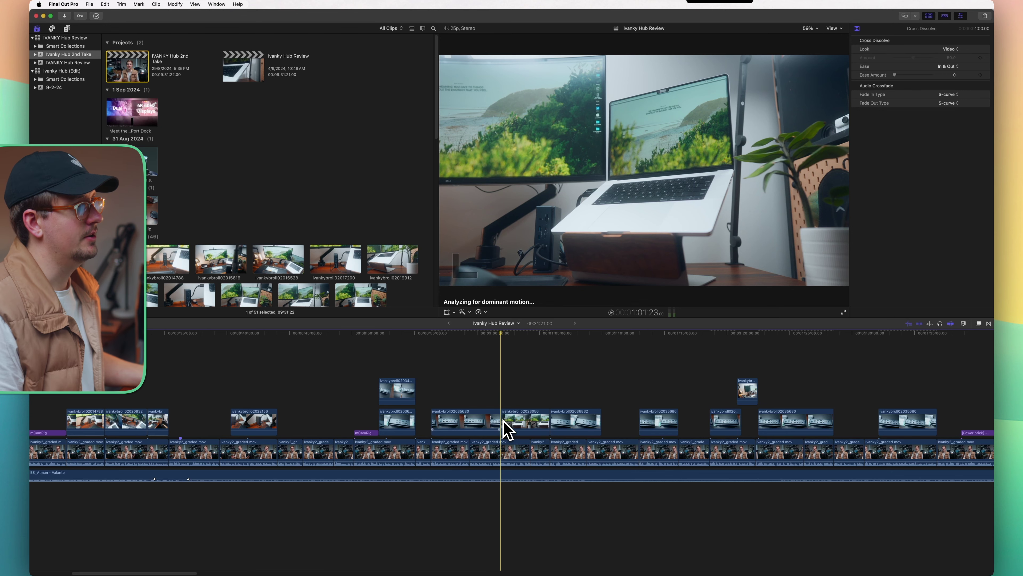
# Play the timeline from the B-roll clip ivankybroll02023056
pyautogui.click(507, 426)
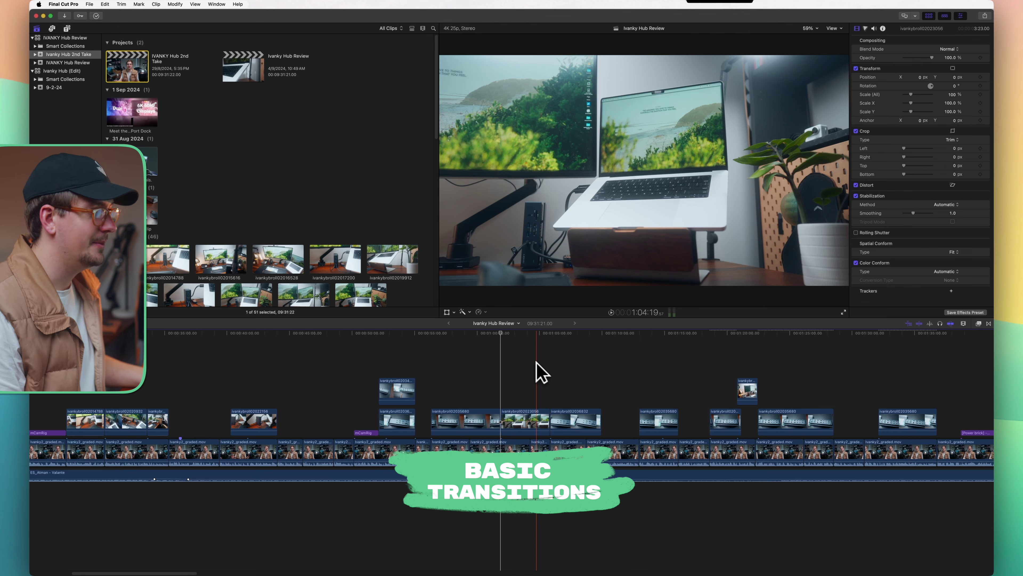
pyautogui.press('space')
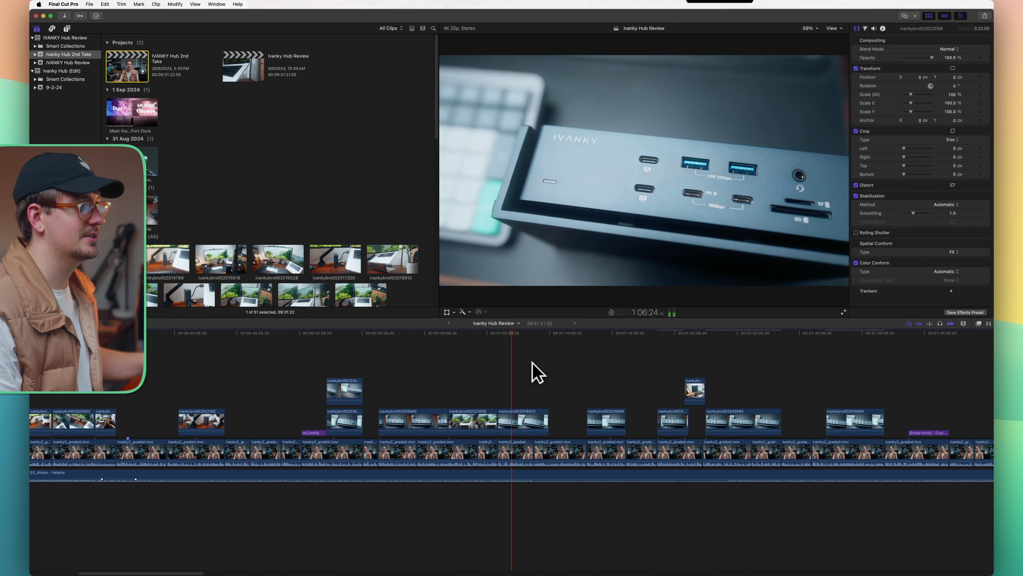
pyautogui.press('space')
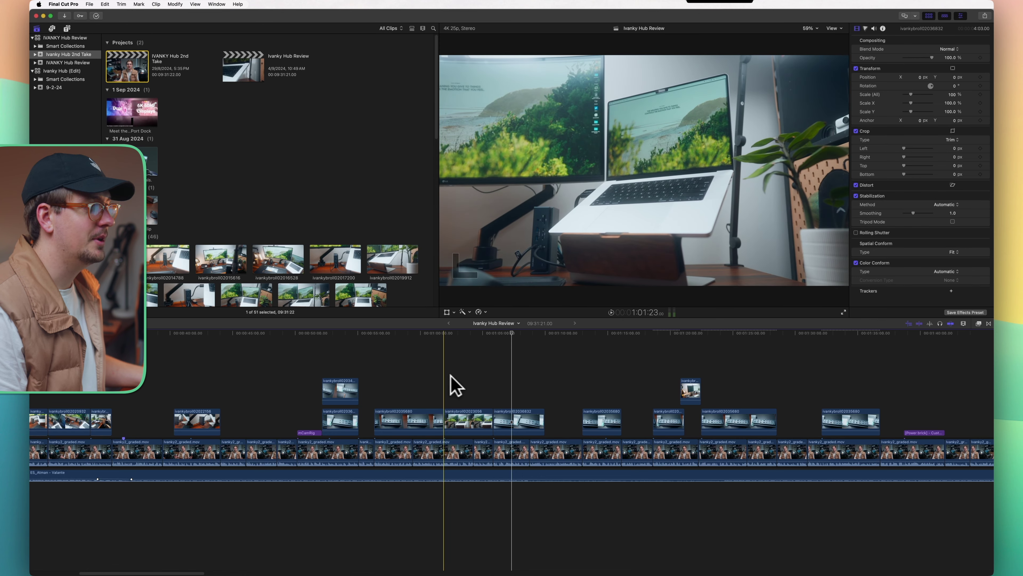
# Try a cross dissolve on the cut between the two B-roll clips, preview it, then undo it
pyautogui.click(441, 375)
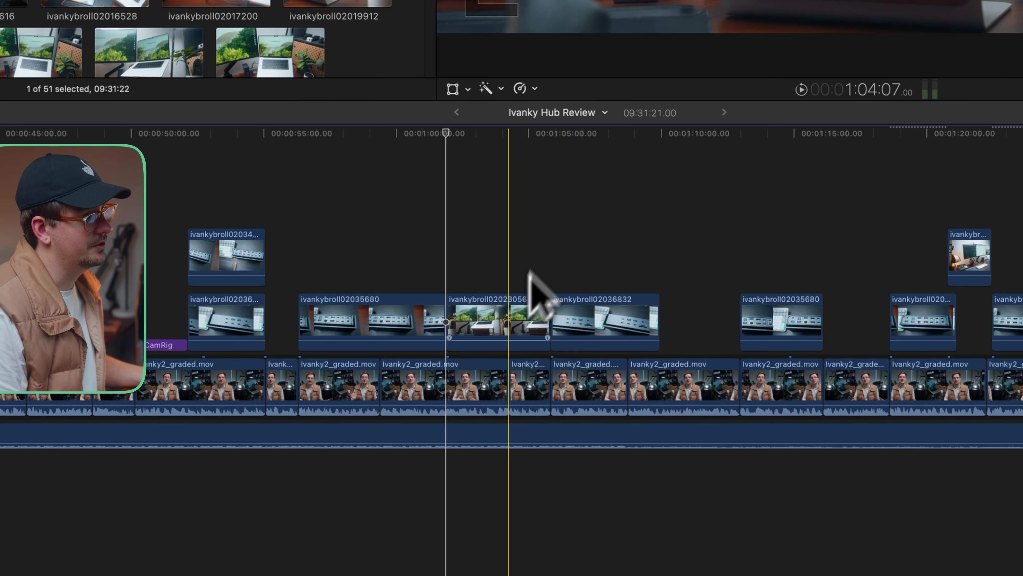
pyautogui.press('super+plus')
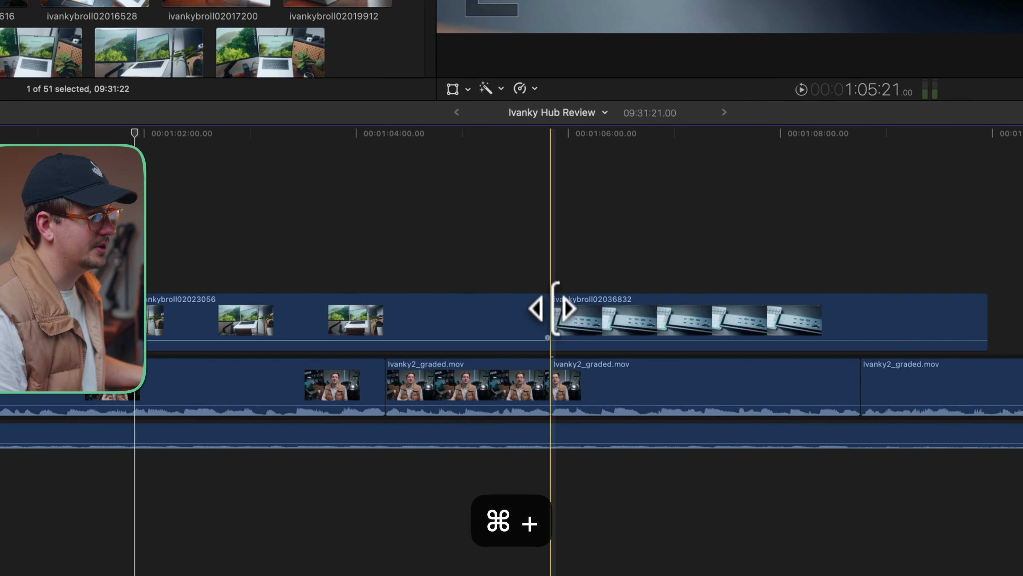
pyautogui.click(555, 318)
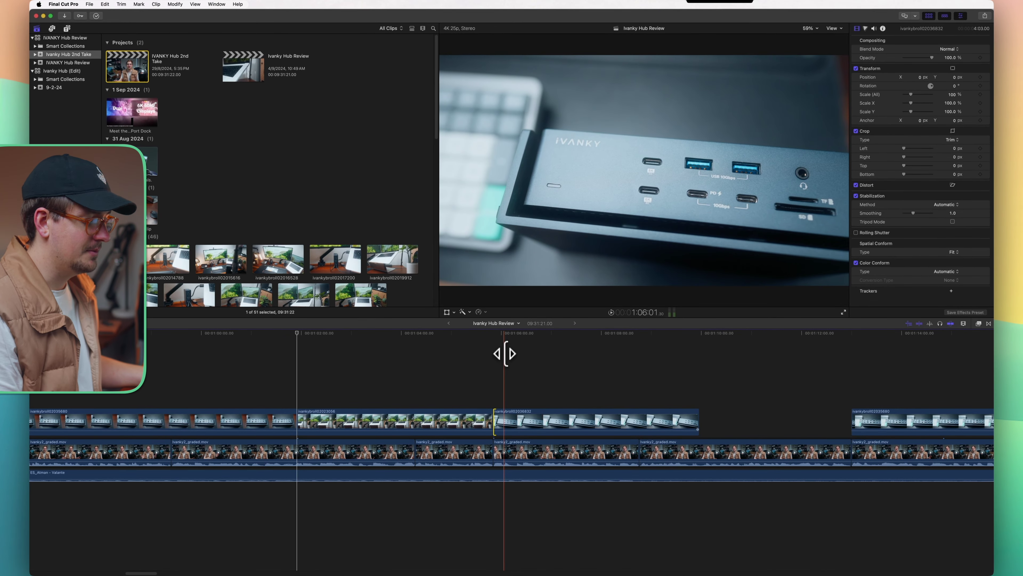
pyautogui.press('super+t')
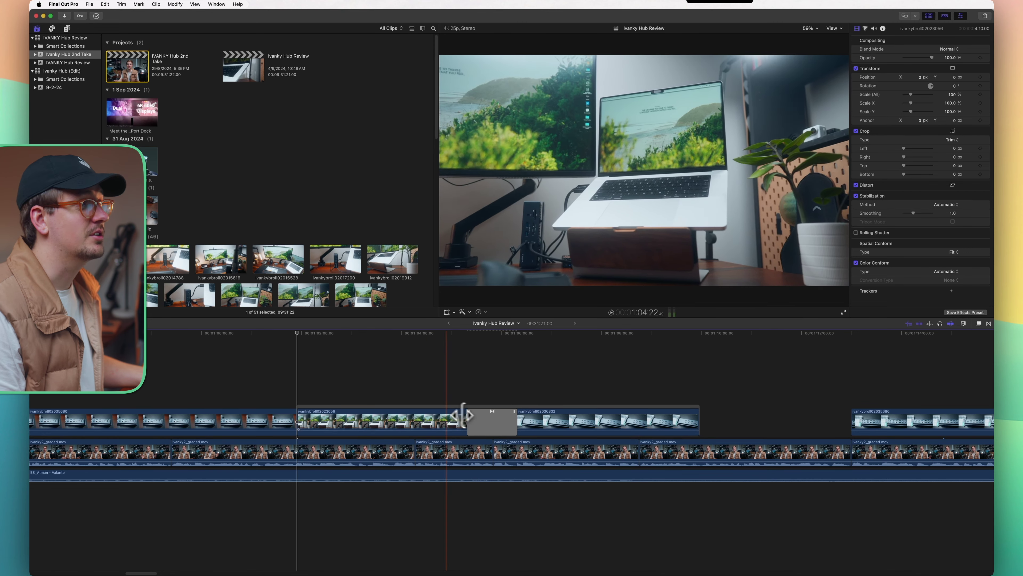
pyautogui.press('space')
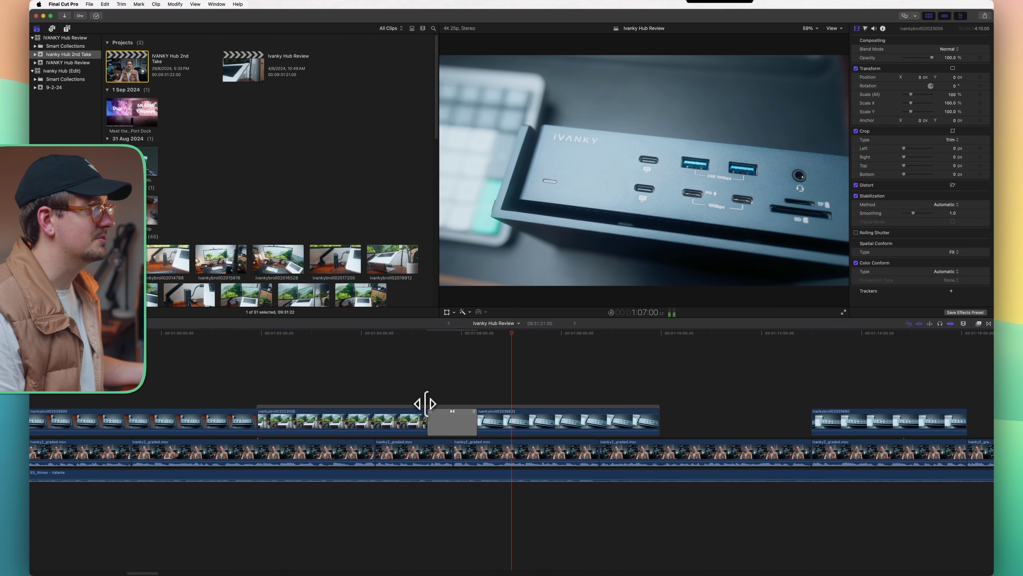
pyautogui.press('space')
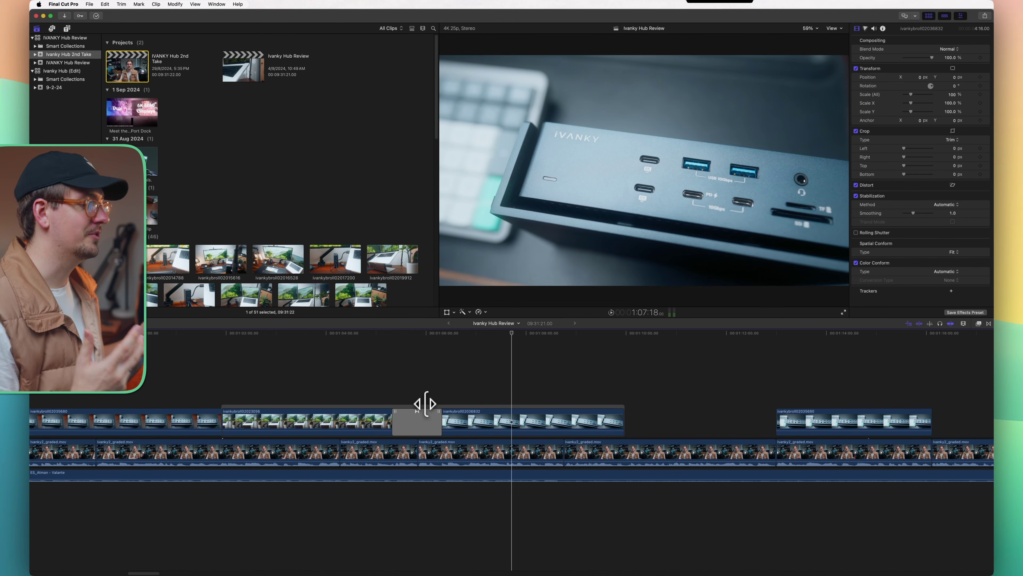
pyautogui.press('cmd+minus')
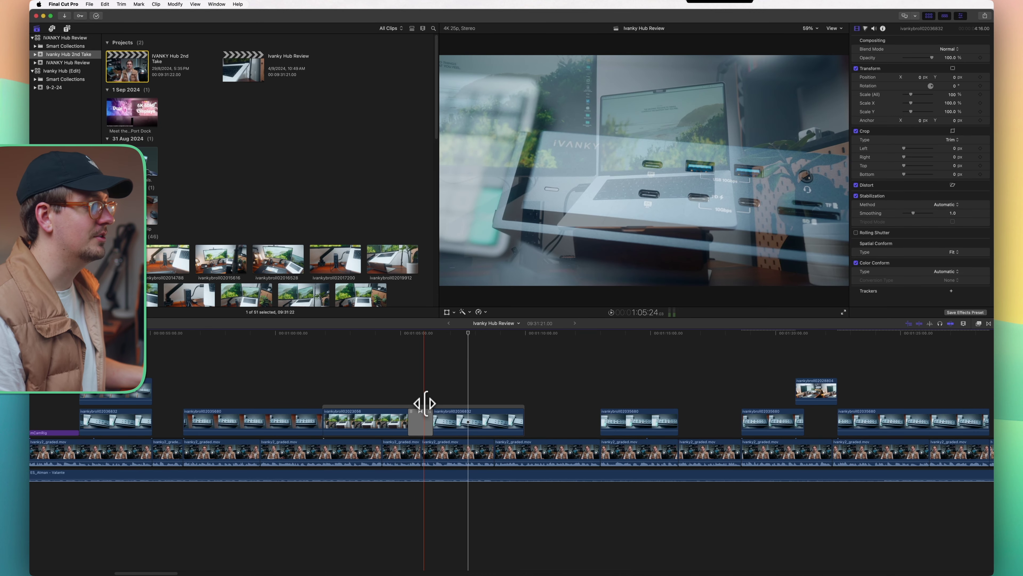
pyautogui.press('super+z')
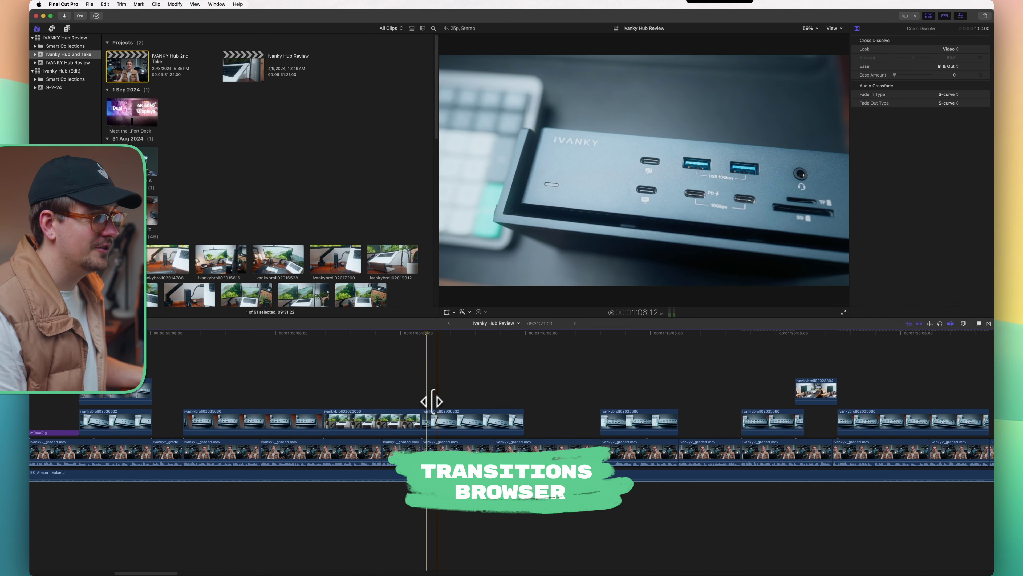
# With the dock B-roll clip selected, browse transition categories from 02_Toko Graphics to FxFactory Pro
pyautogui.click(426, 420)
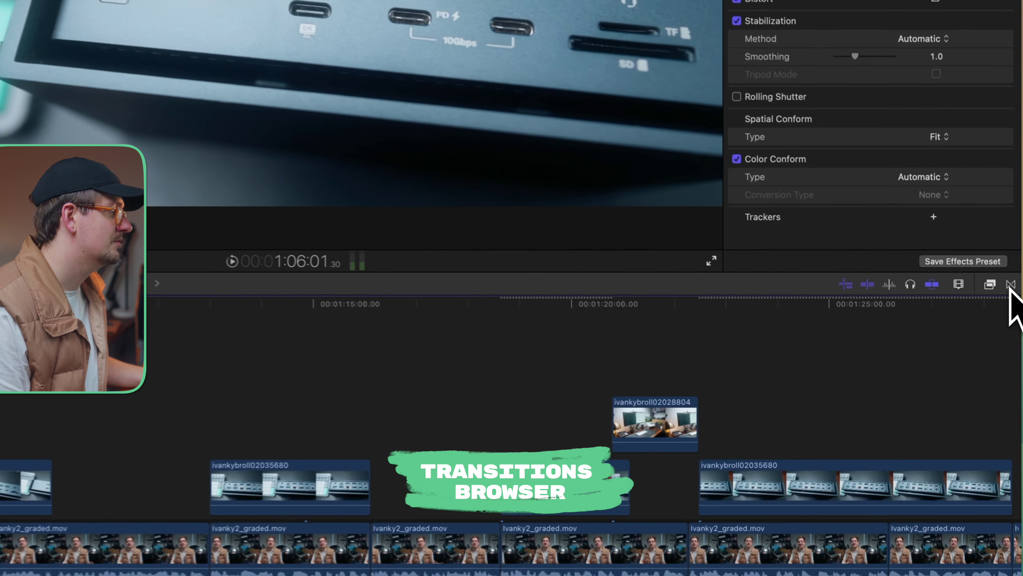
pyautogui.click(989, 323)
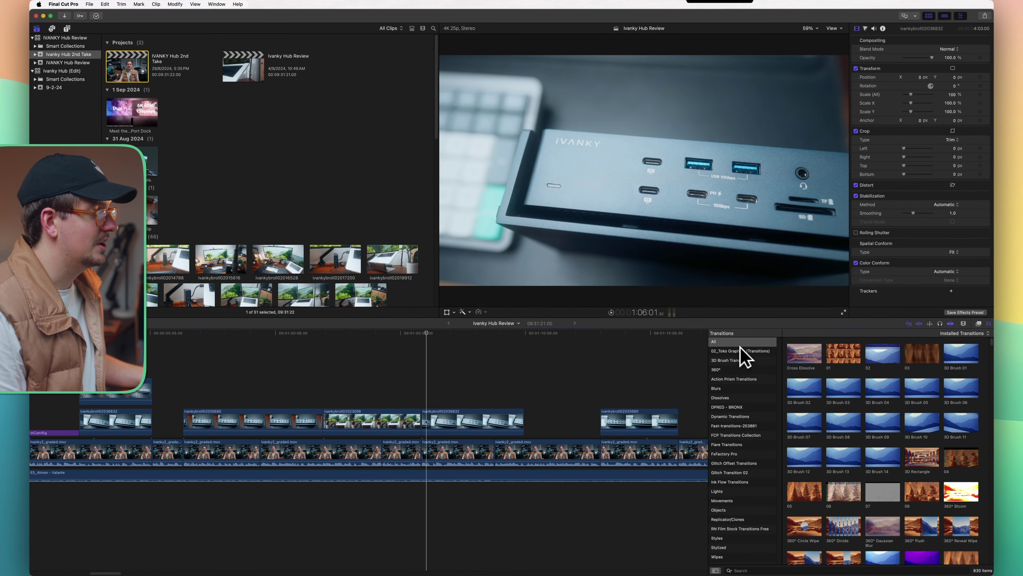
pyautogui.click(741, 350)
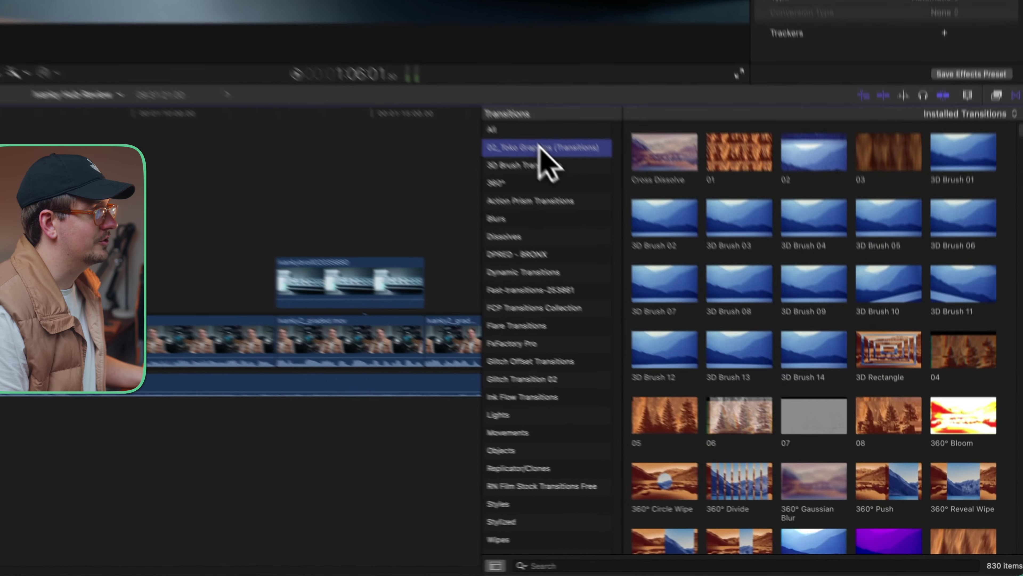
pyautogui.click(738, 360)
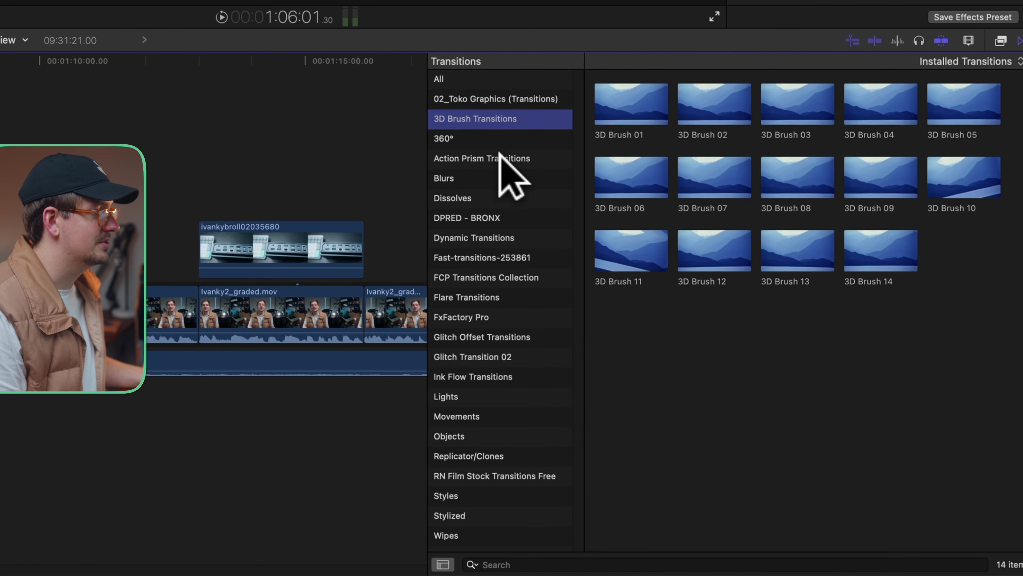
pyautogui.click(501, 158)
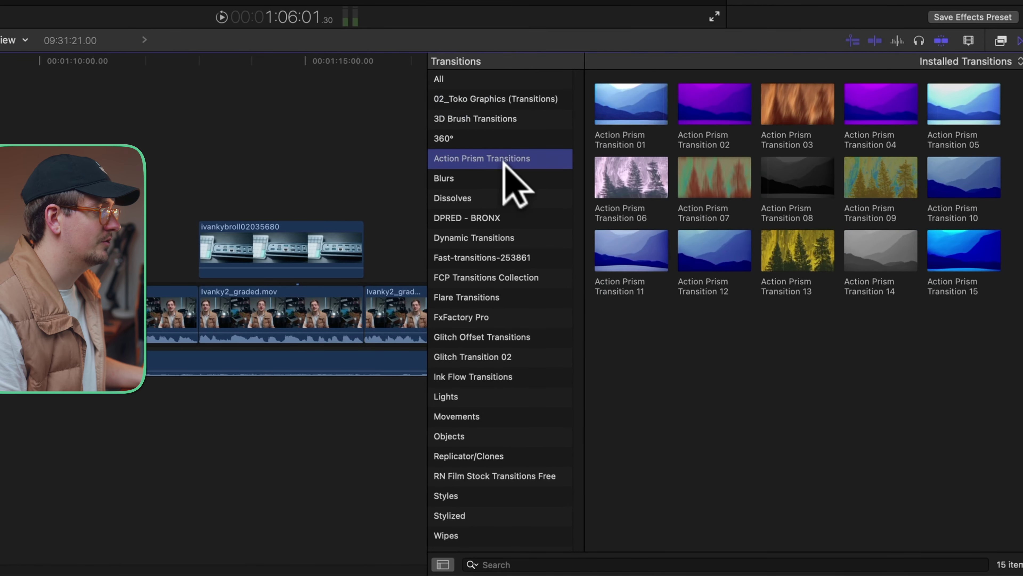
pyautogui.click(496, 196)
pyautogui.click(498, 257)
pyautogui.click(495, 298)
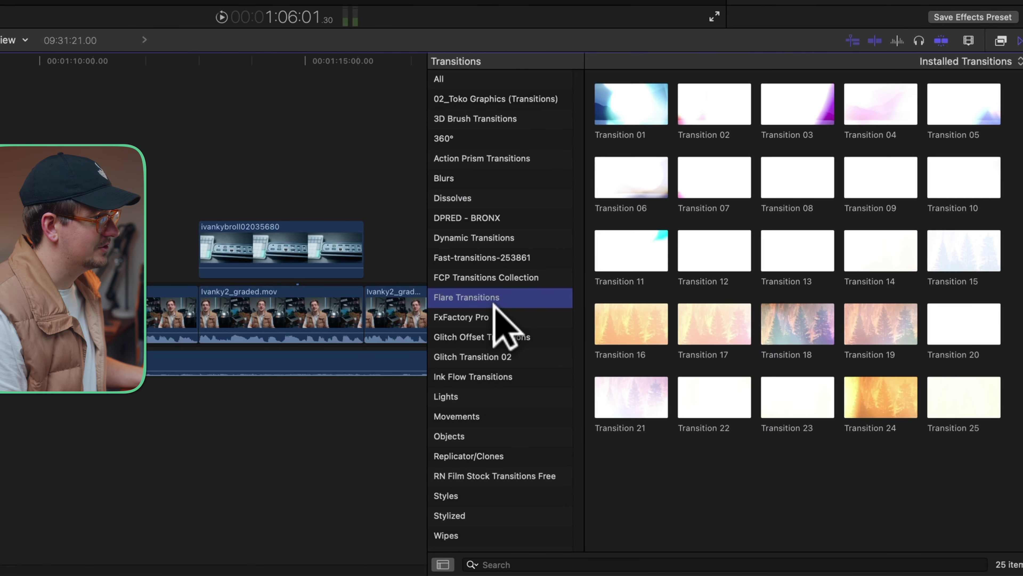
pyautogui.click(497, 317)
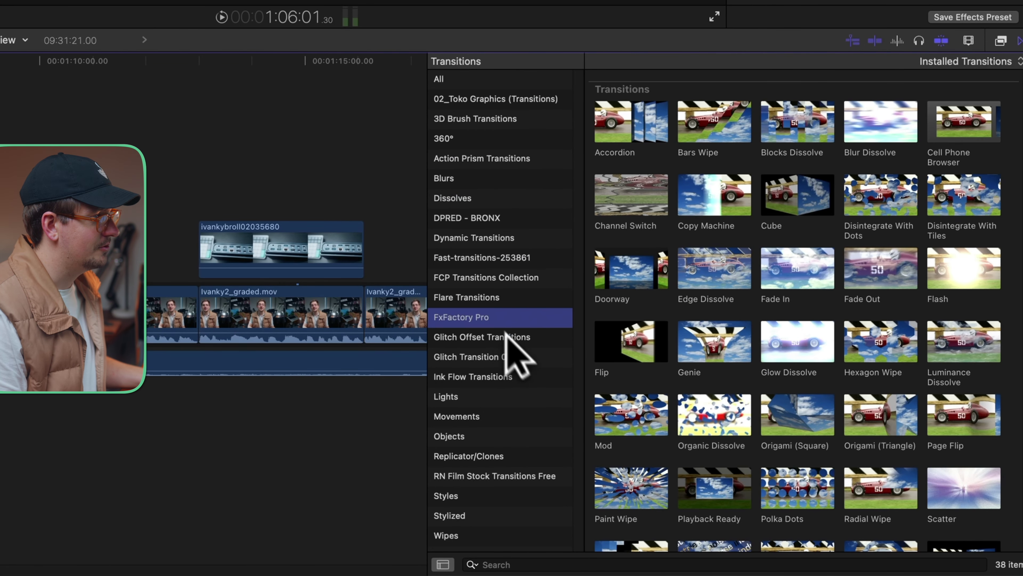
# Skim the Glitch, Lights, Styles and 360° categories, then preview Arrows and Curtains in Objects
pyautogui.click(506, 358)
pyautogui.click(495, 398)
pyautogui.click(498, 496)
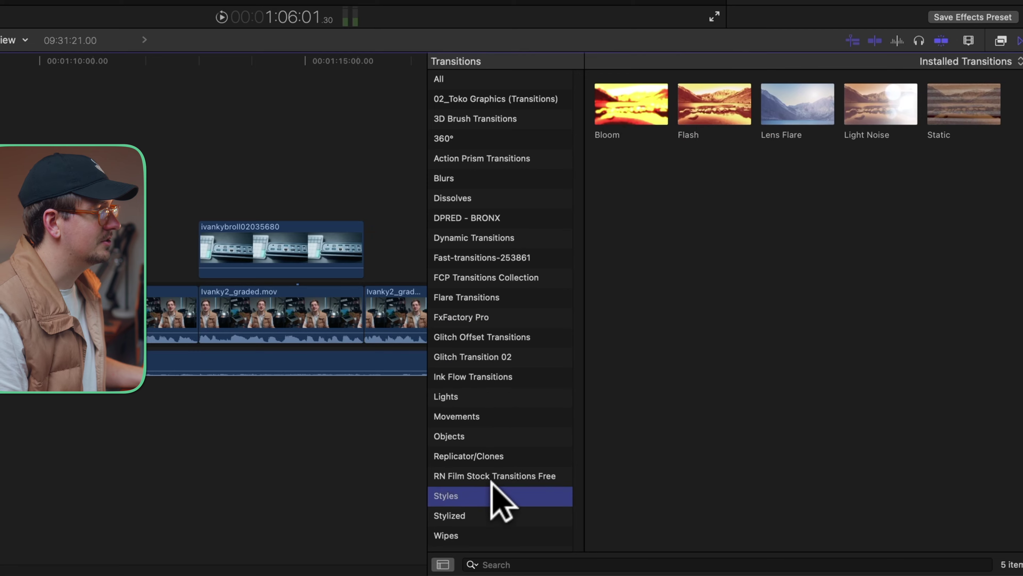
pyautogui.click(513, 515)
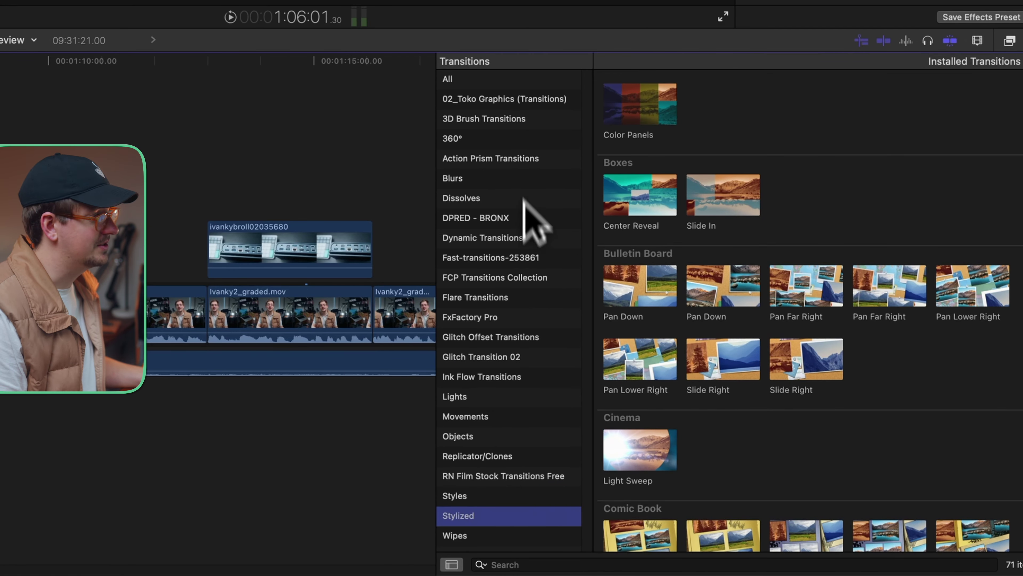
pyautogui.click(508, 138)
pyautogui.click(511, 119)
pyautogui.click(487, 435)
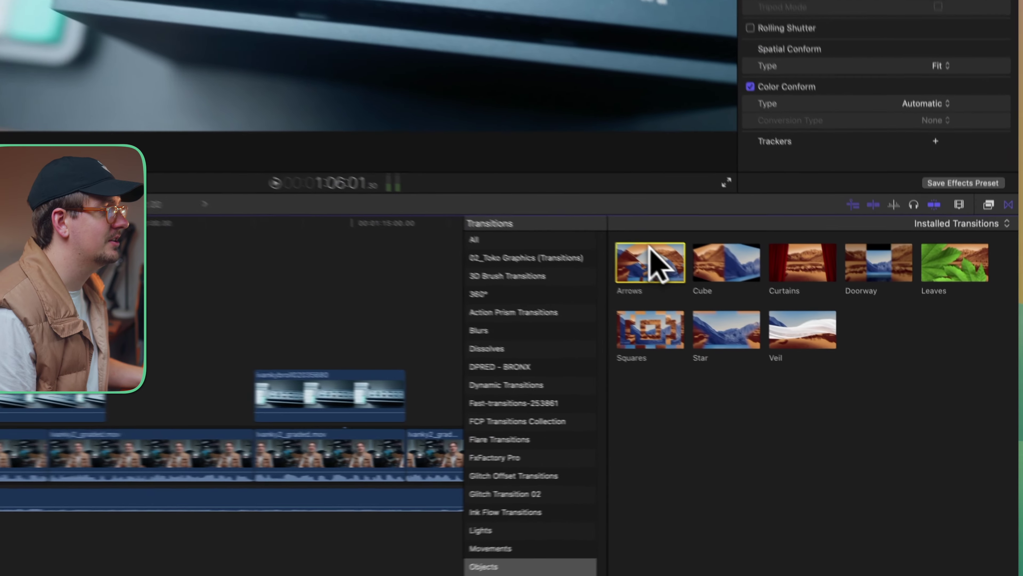
pyautogui.click(797, 350)
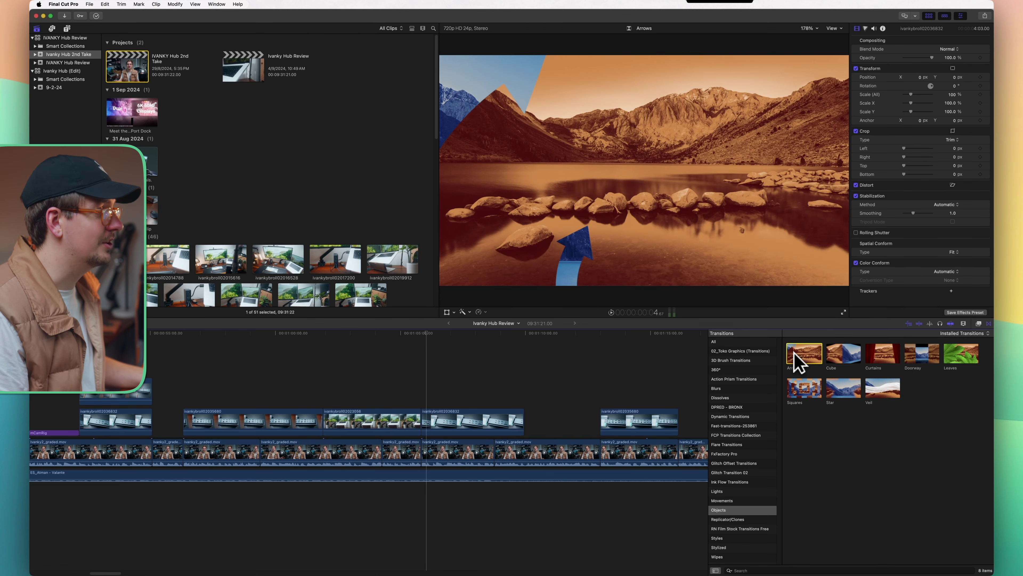
pyautogui.click(880, 355)
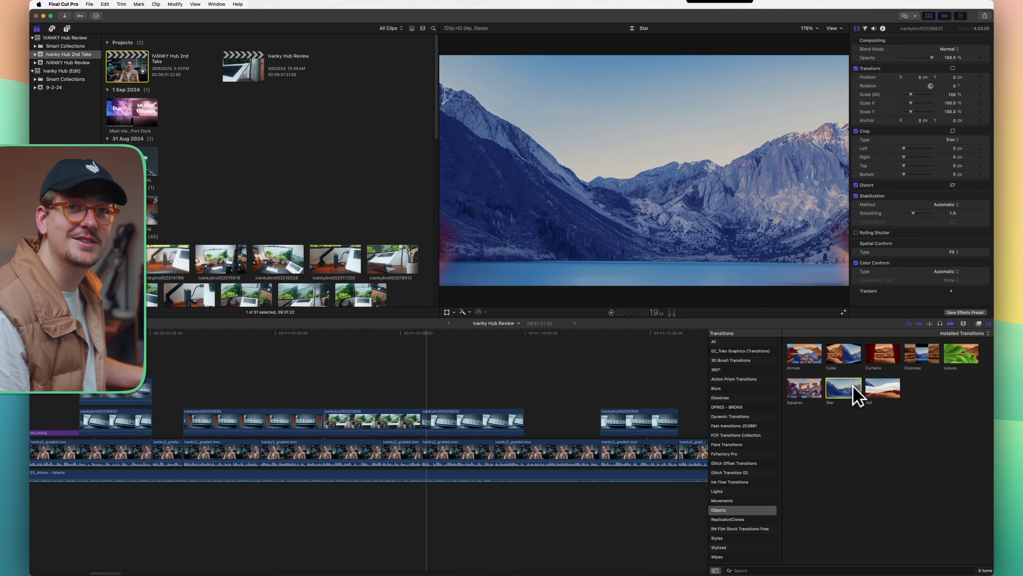
# Place the Arrows transition between the desk and dock B-roll clips and play it back
pyautogui.click(808, 358)
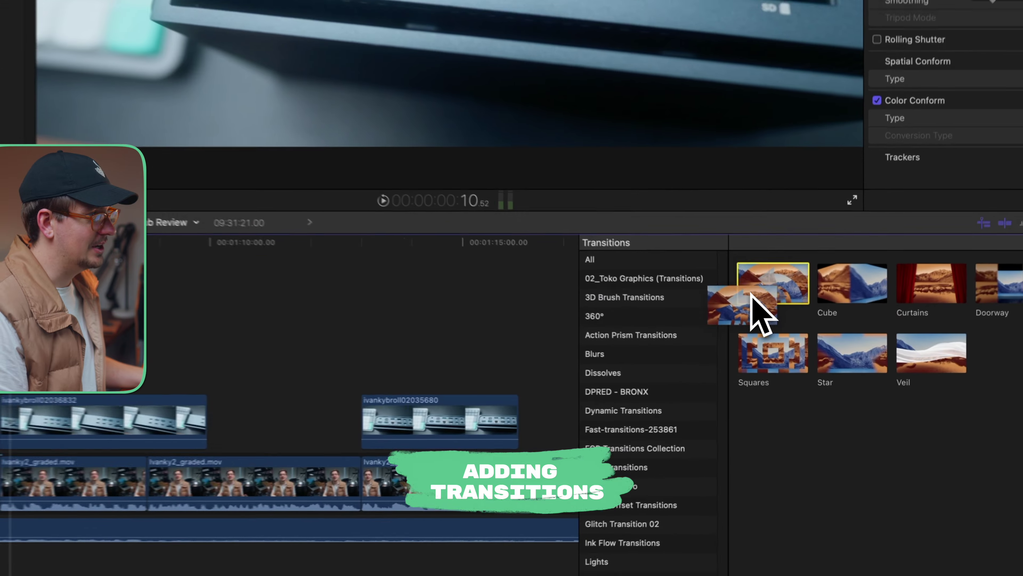
pyautogui.moveTo(808, 357); pyautogui.dragTo(410, 411)
pyautogui.moveTo(338, 307); pyautogui.dragTo(358, 320)
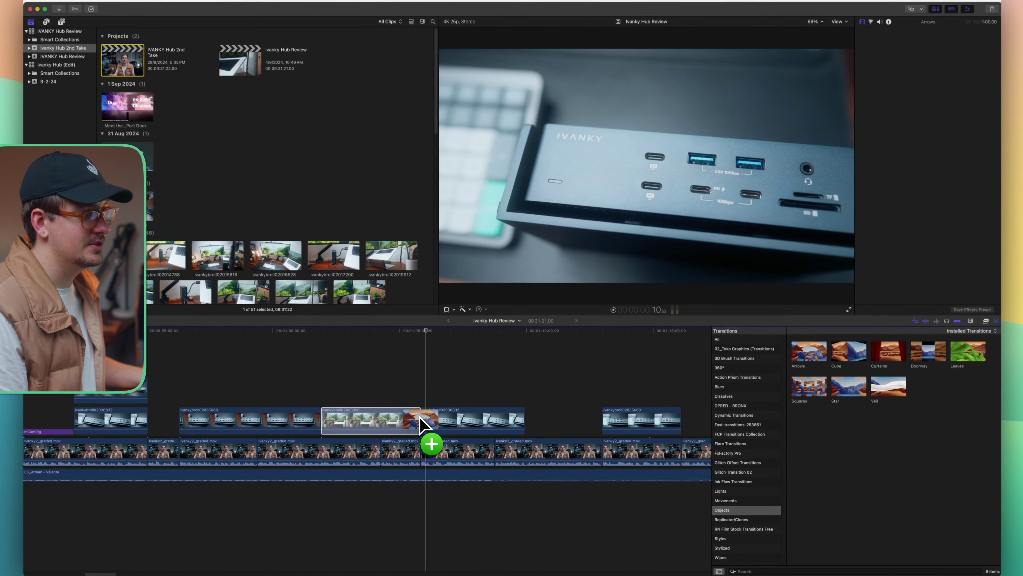
pyautogui.moveTo(419, 422); pyautogui.dragTo(439, 406)
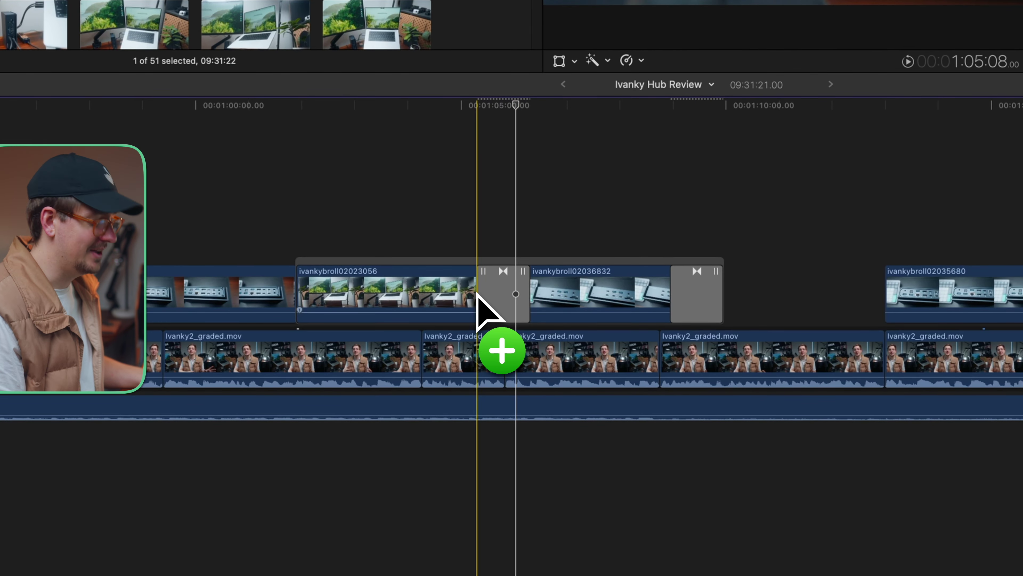
pyautogui.moveTo(476, 294); pyautogui.dragTo(477, 294)
pyautogui.press('space')
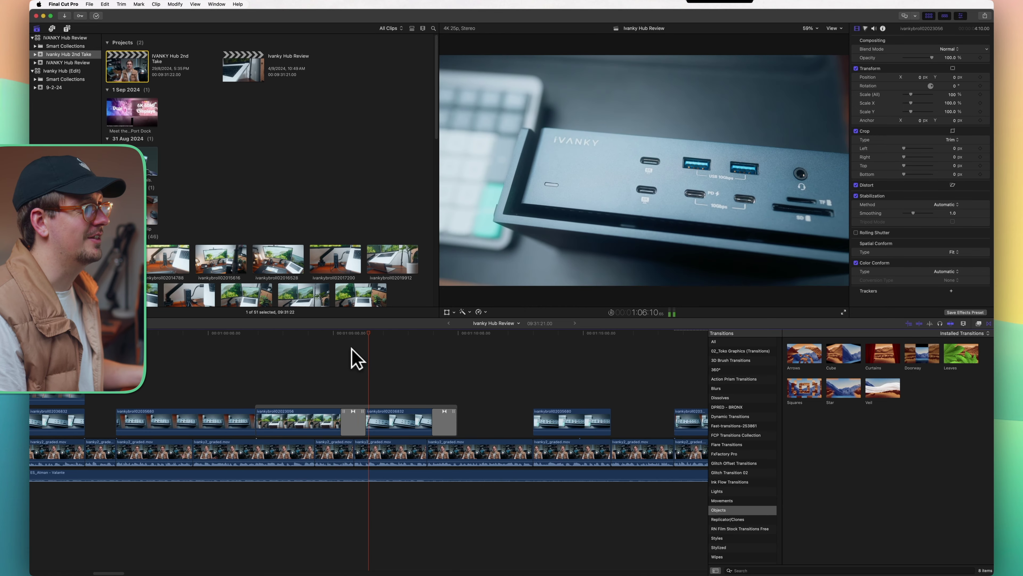
pyautogui.press('space')
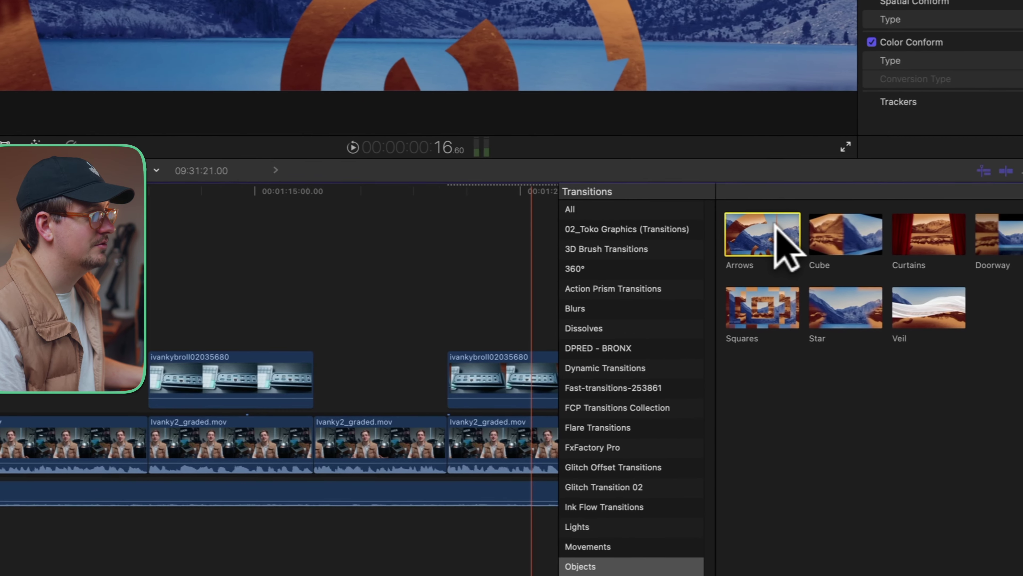
# Drag a second Arrows transition onto the dock clip, undo it, and select the transition at the clip's end
pyautogui.moveTo(806, 353); pyautogui.dragTo(573, 400)
pyautogui.moveTo(267, 327); pyautogui.dragTo(236, 370)
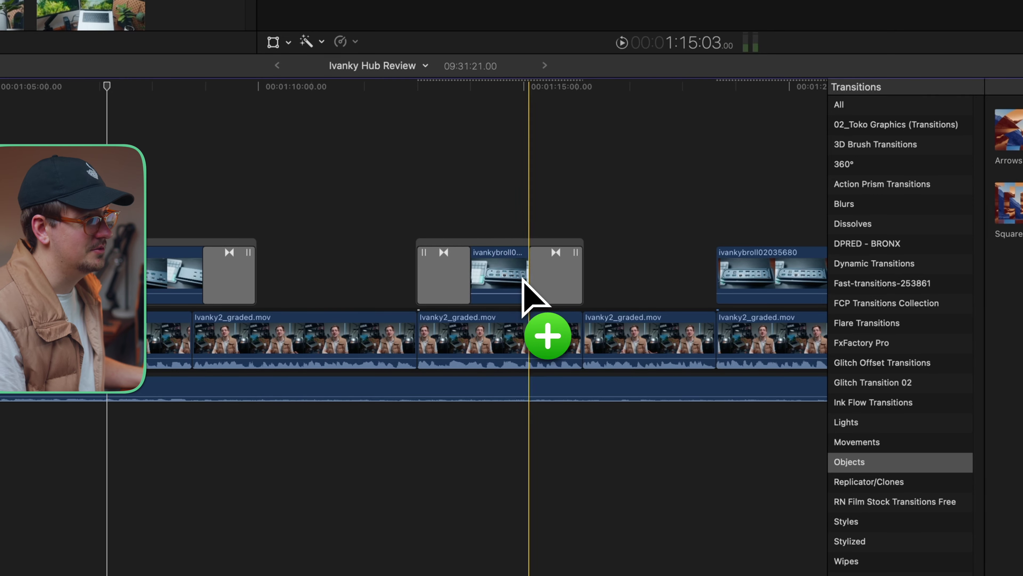
pyautogui.moveTo(552, 274); pyautogui.dragTo(467, 280)
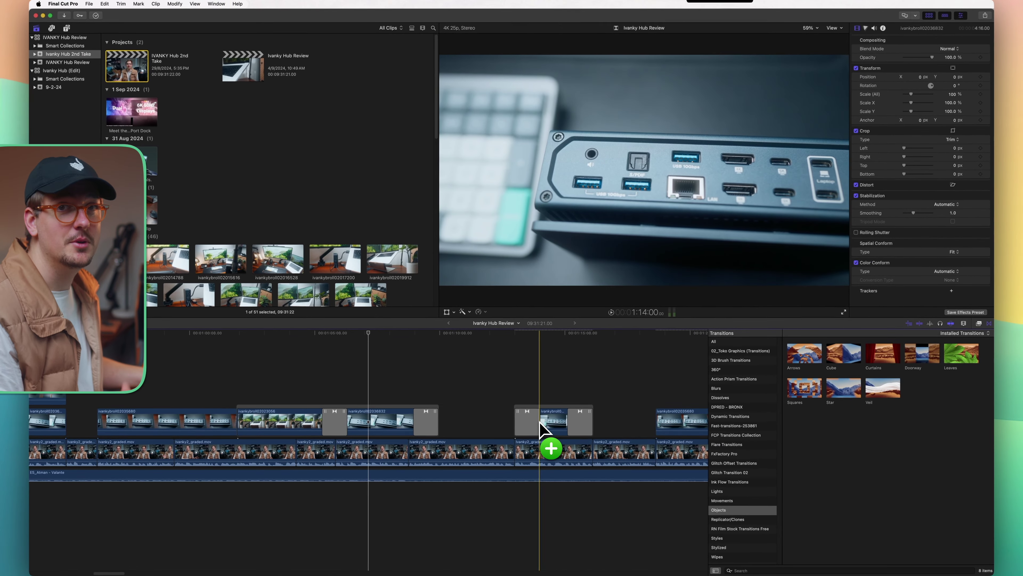
pyautogui.moveTo(539, 421); pyautogui.dragTo(427, 419)
pyautogui.press('super+z')
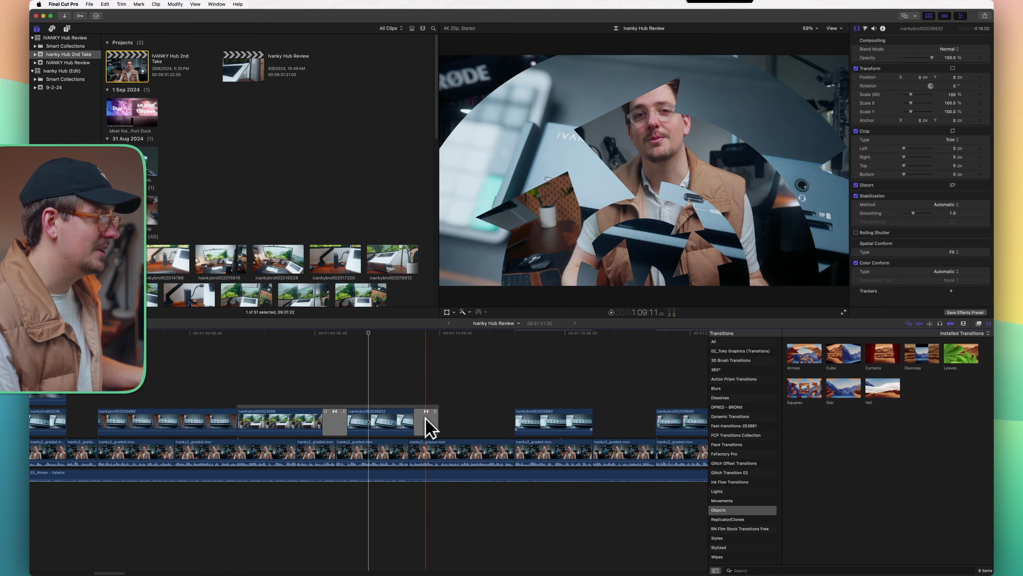
pyautogui.click(428, 419)
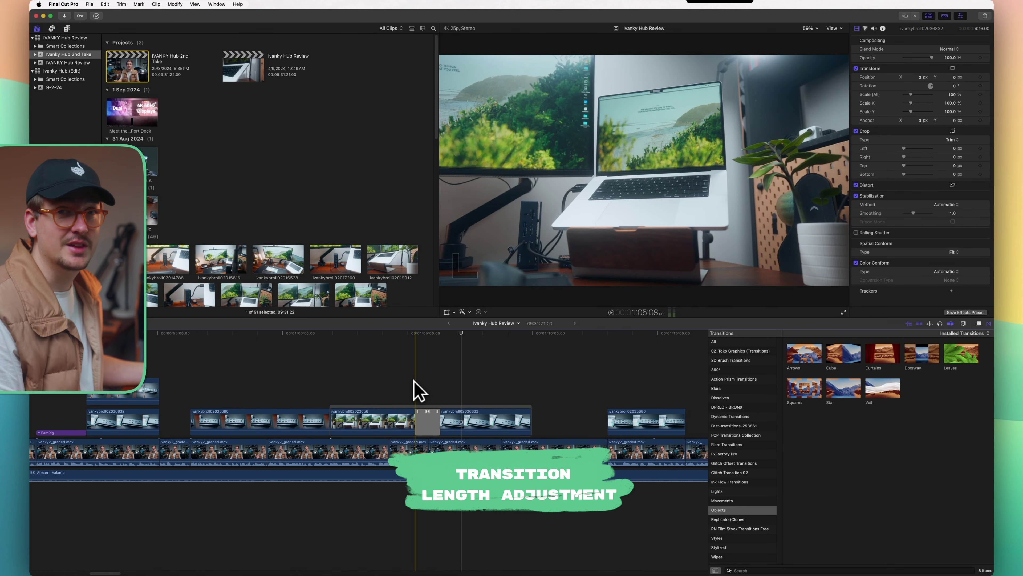
# Zoom in, select the desk-to-dock transition, and try several lengths by dragging its edges
pyautogui.press('space')
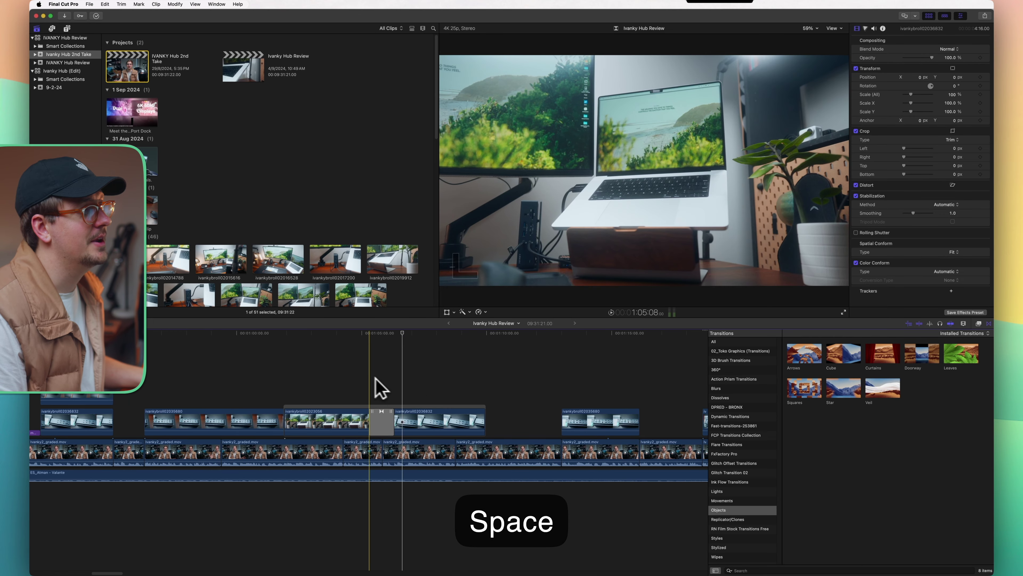
pyautogui.press('space')
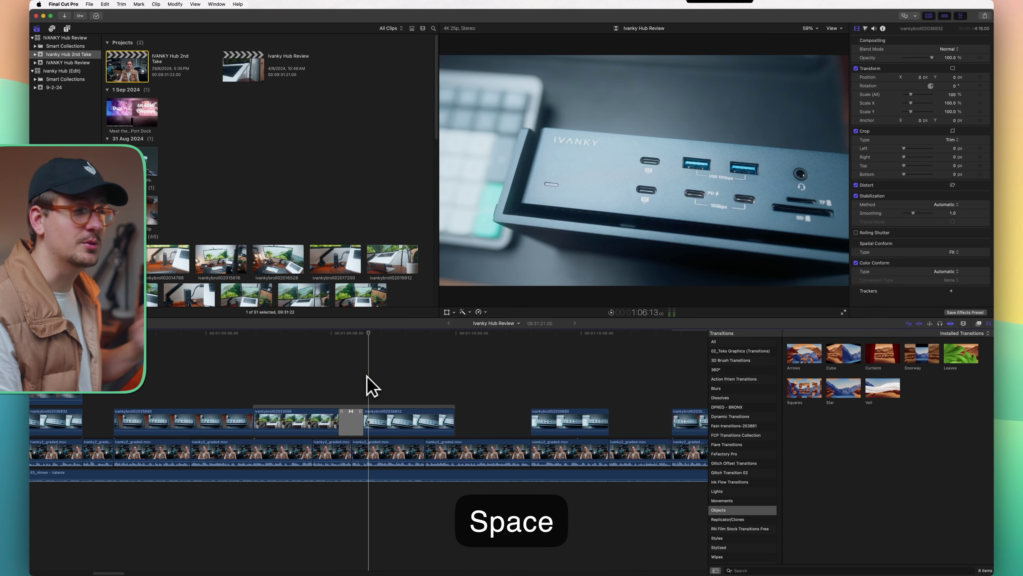
pyautogui.press('super+equal')
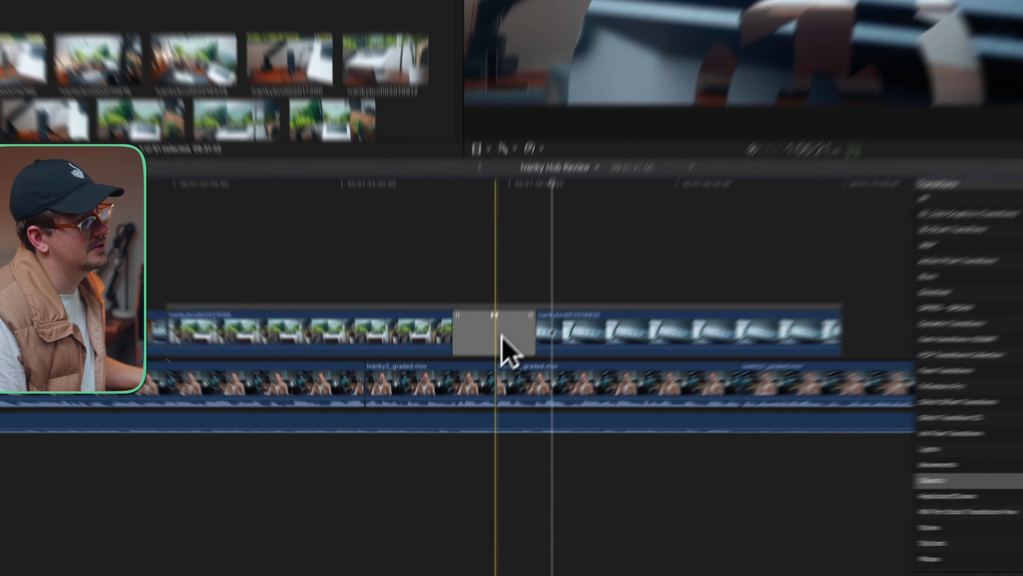
pyautogui.click(347, 421)
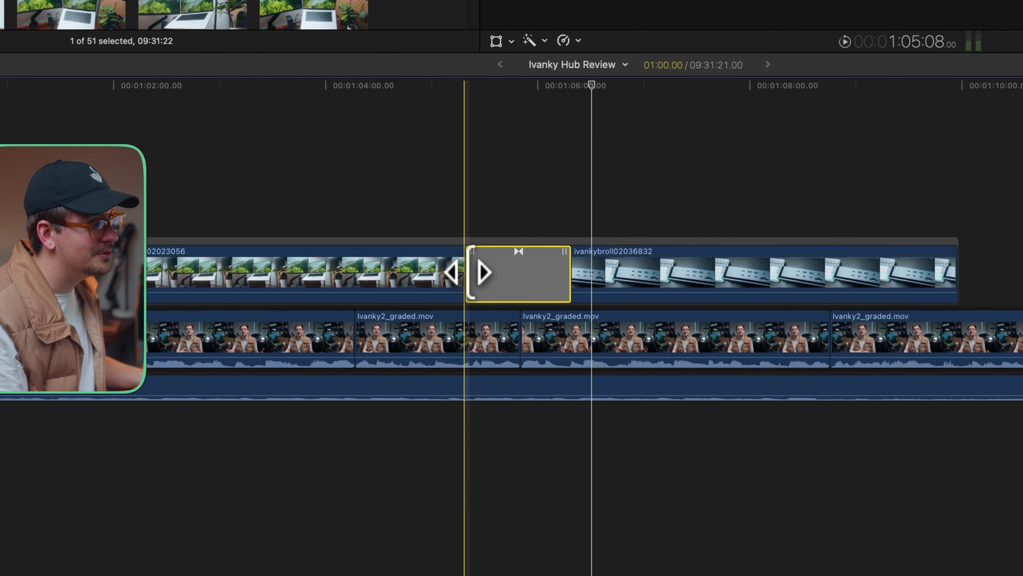
pyautogui.moveTo(468, 272); pyautogui.dragTo(497, 274)
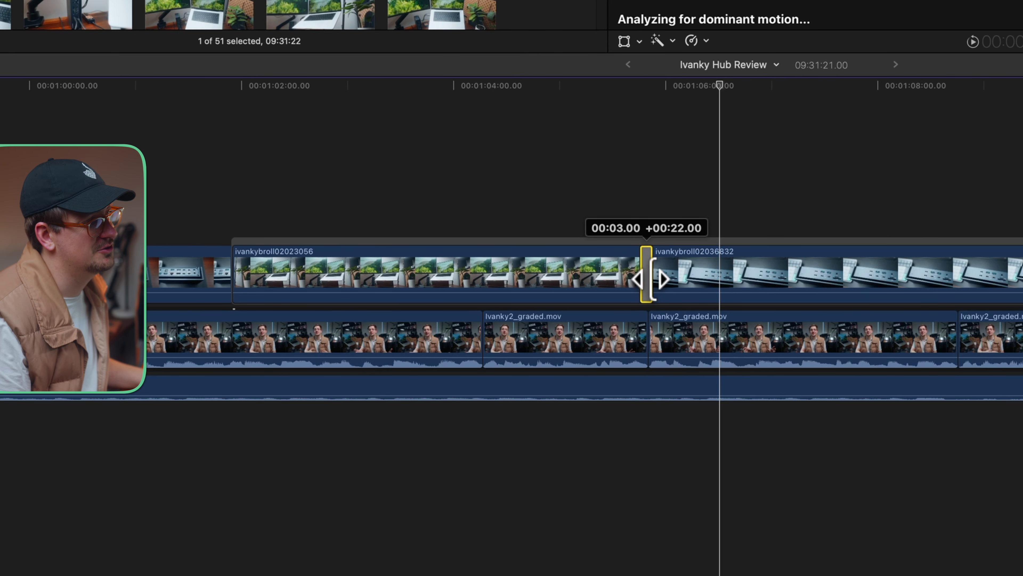
pyautogui.moveTo(649, 279); pyautogui.dragTo(486, 289)
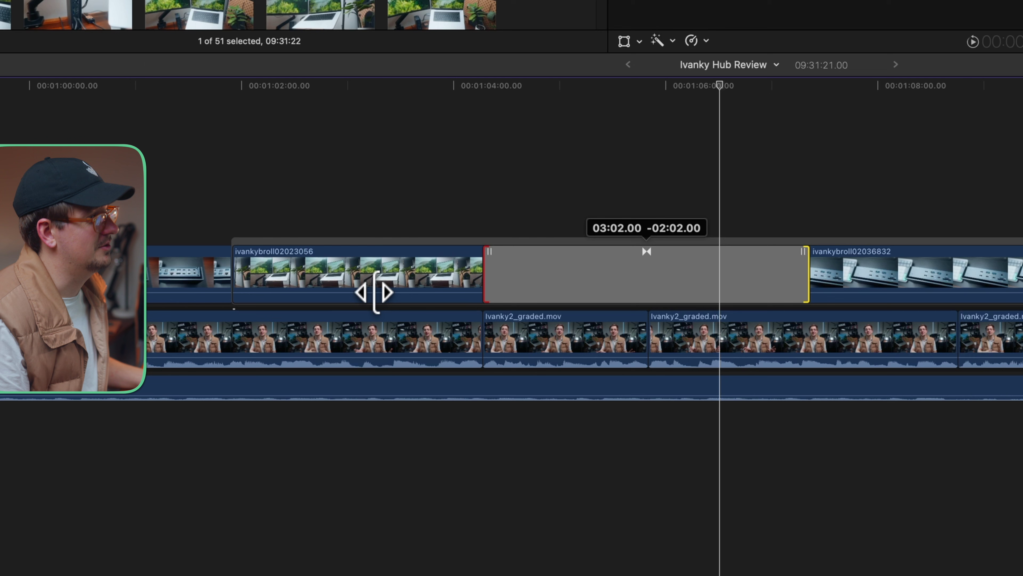
pyautogui.moveTo(375, 292); pyautogui.dragTo(632, 298)
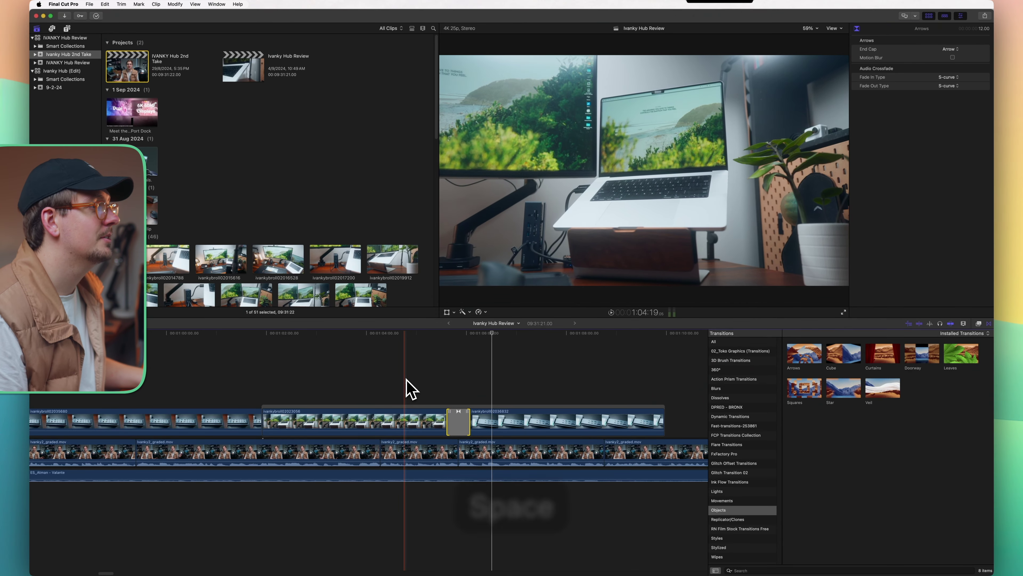
pyautogui.press('space')
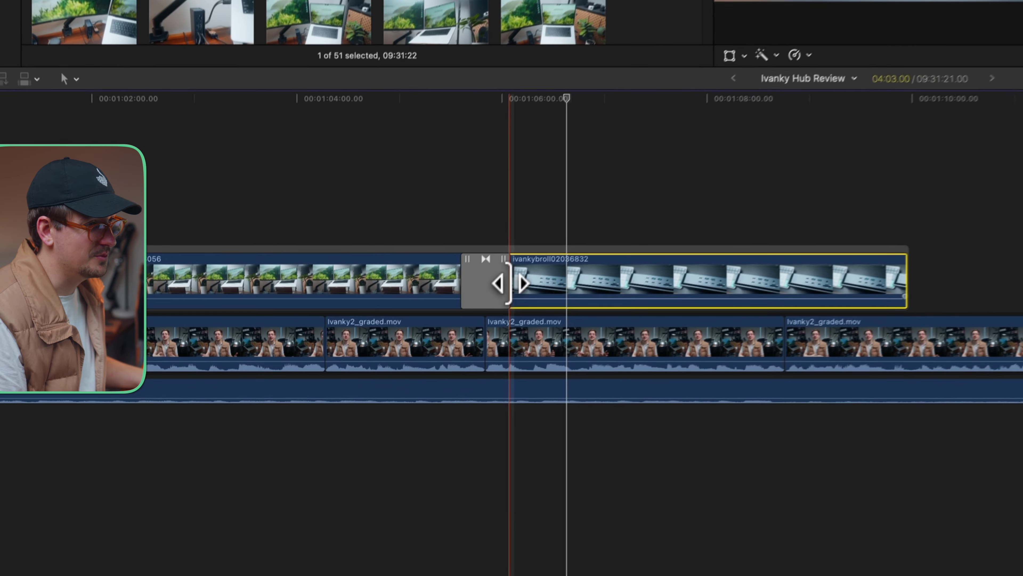
# Shorten the transition to three frames, preview, then stretch it to about two seconds
pyautogui.moveTo(339, 422); pyautogui.dragTo(339, 421)
pyautogui.moveTo(517, 275); pyautogui.dragTo(501, 274)
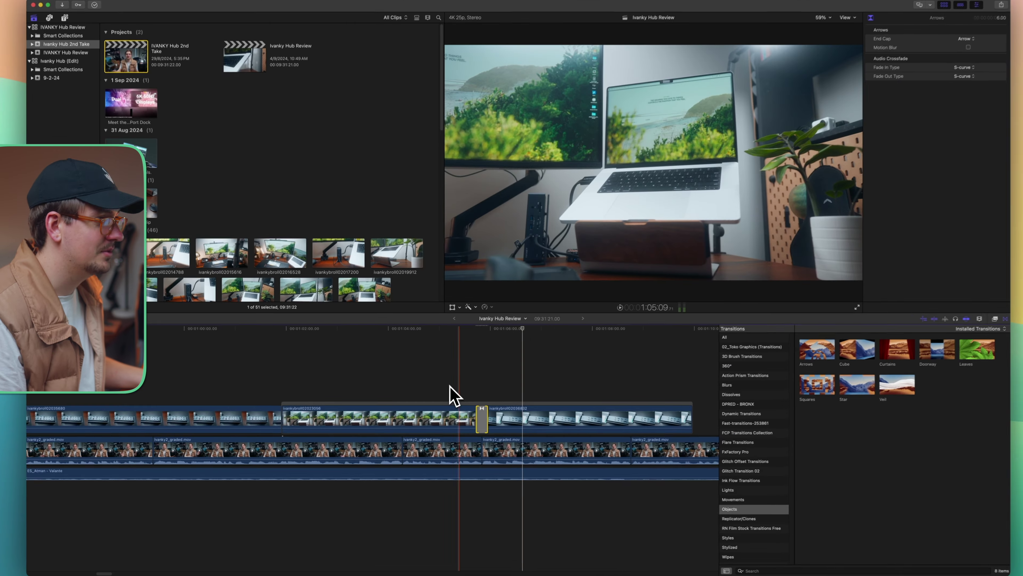
pyautogui.press('space')
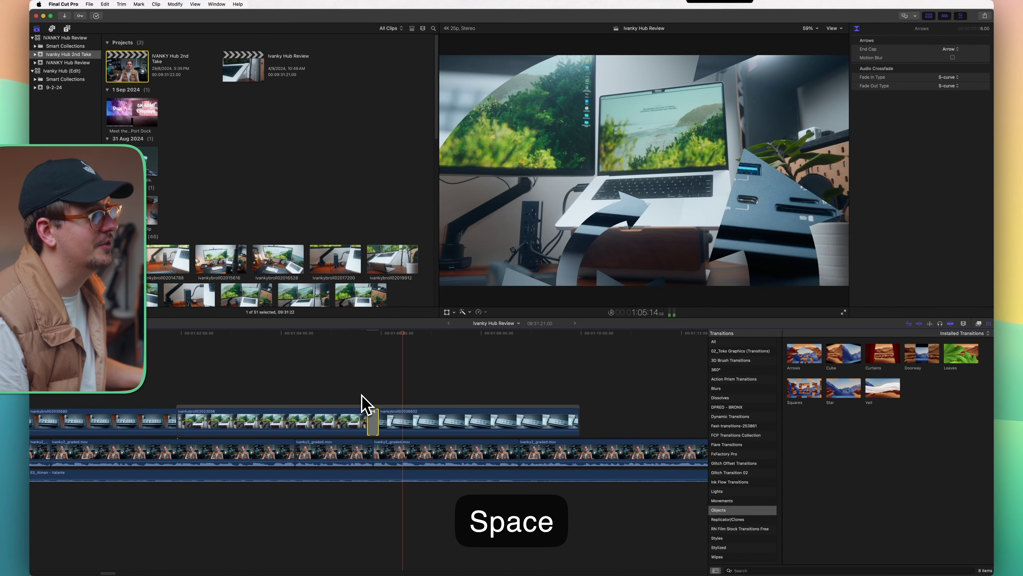
pyautogui.hscroll(2, 365, 402)
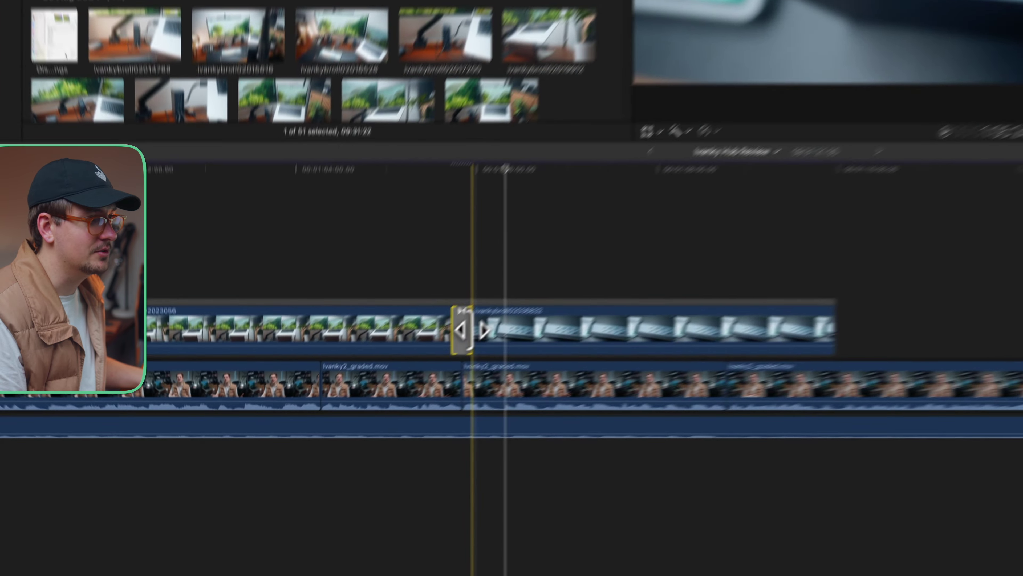
pyautogui.moveTo(351, 422); pyautogui.dragTo(413, 422)
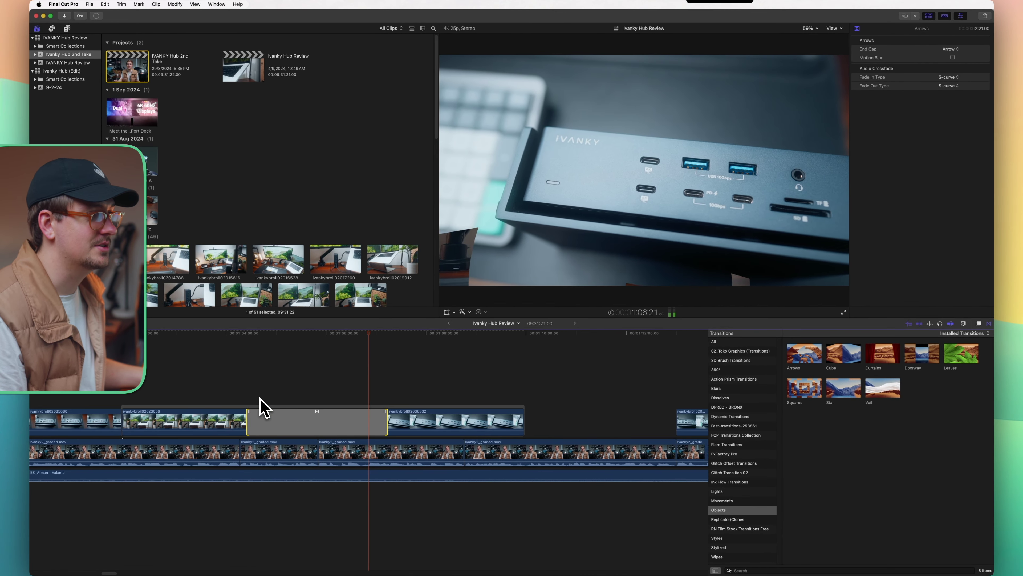
pyautogui.press('space')
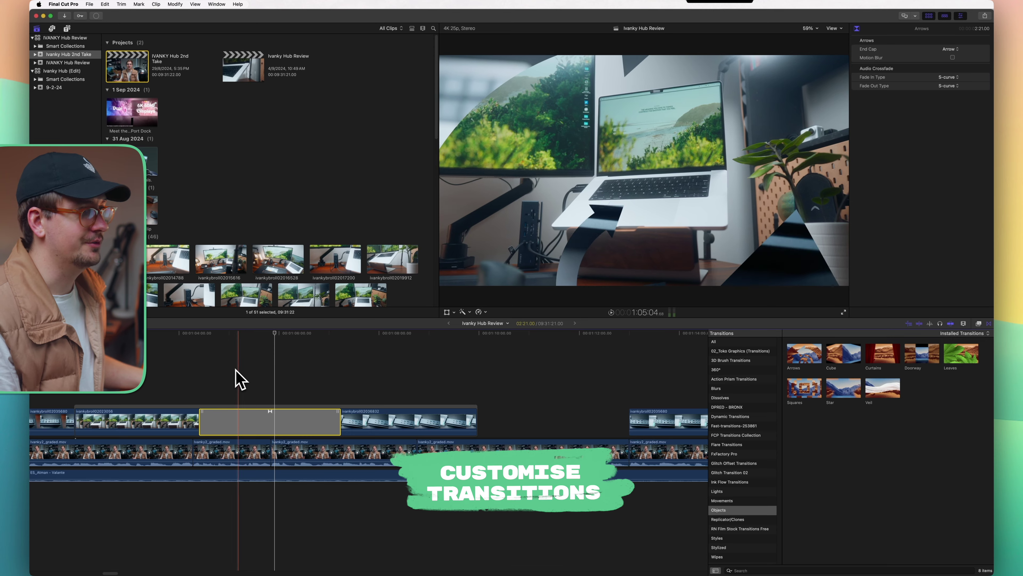
# Set the Arrows transition's end cap to Round and preview it
pyautogui.click(228, 450)
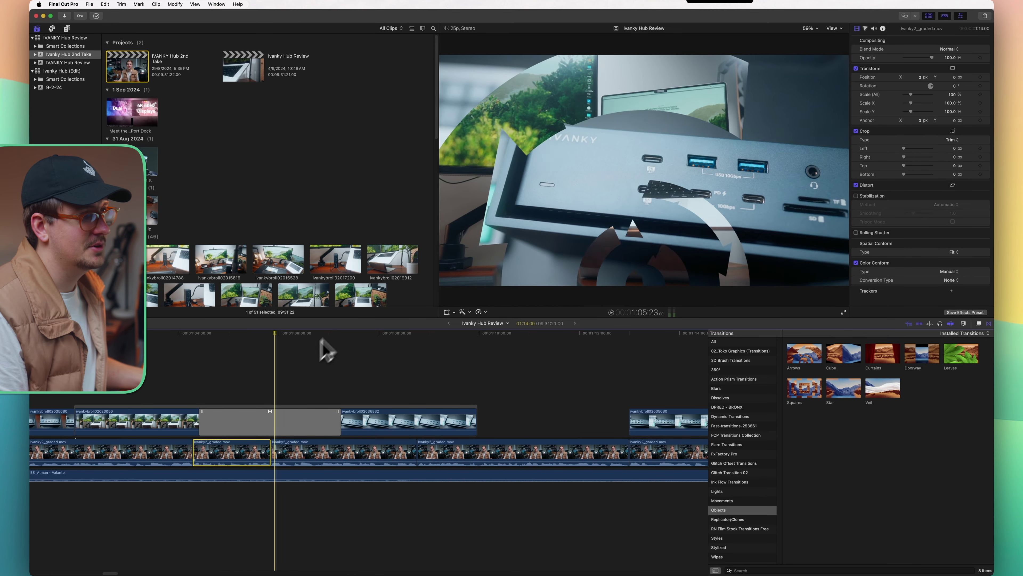
pyautogui.click(278, 423)
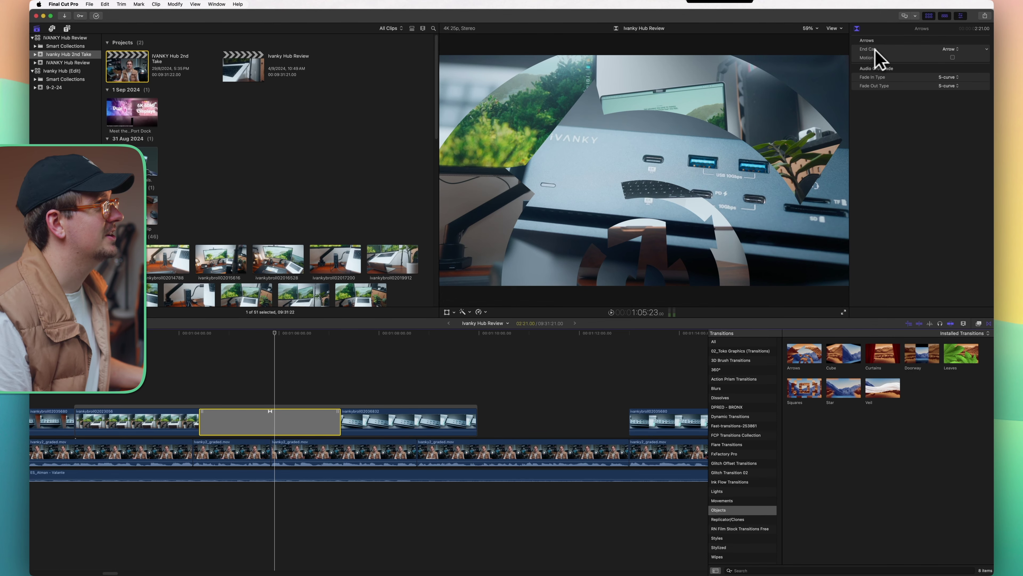
pyautogui.click(950, 49)
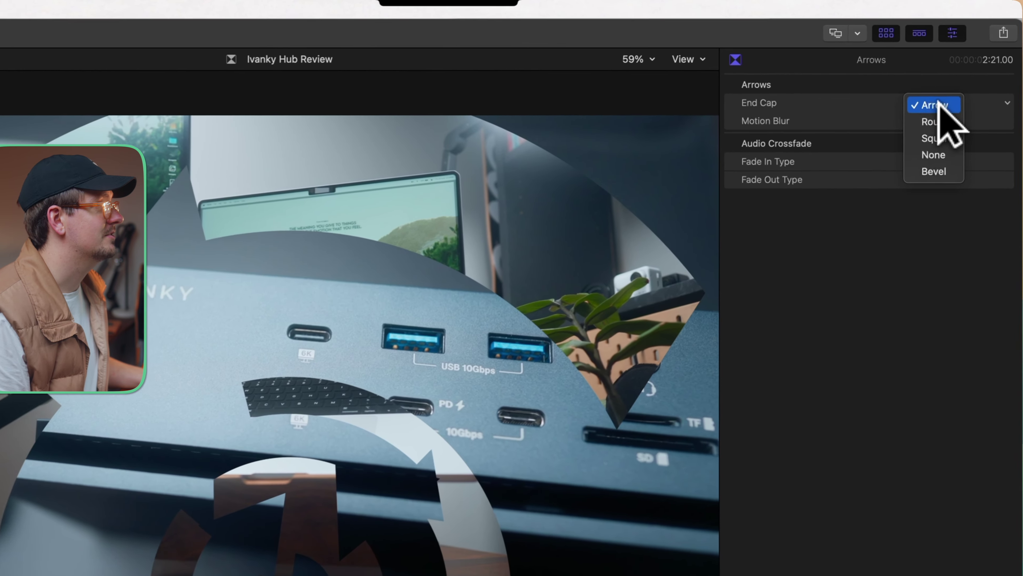
pyautogui.click(958, 57)
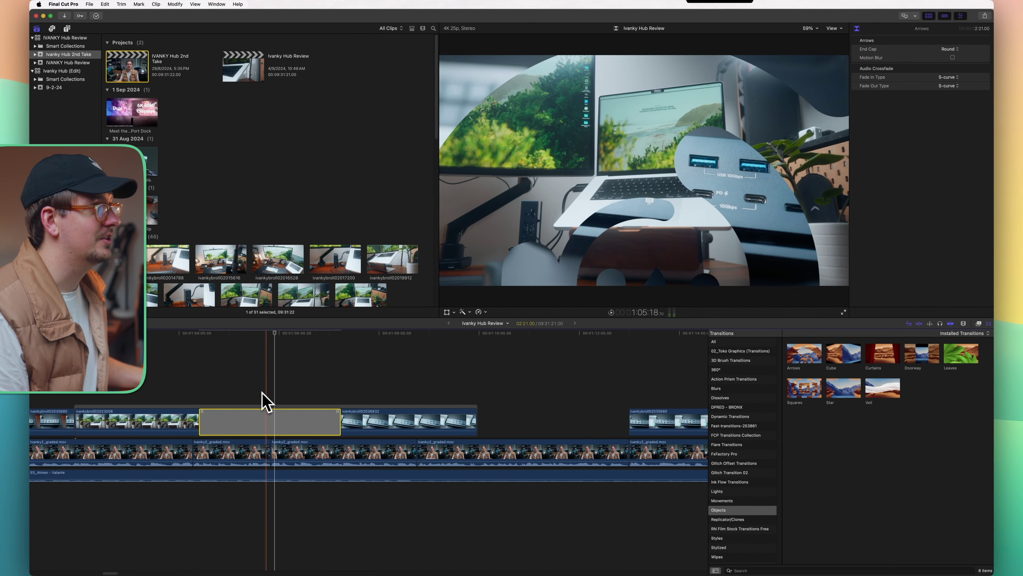
pyautogui.press('space')
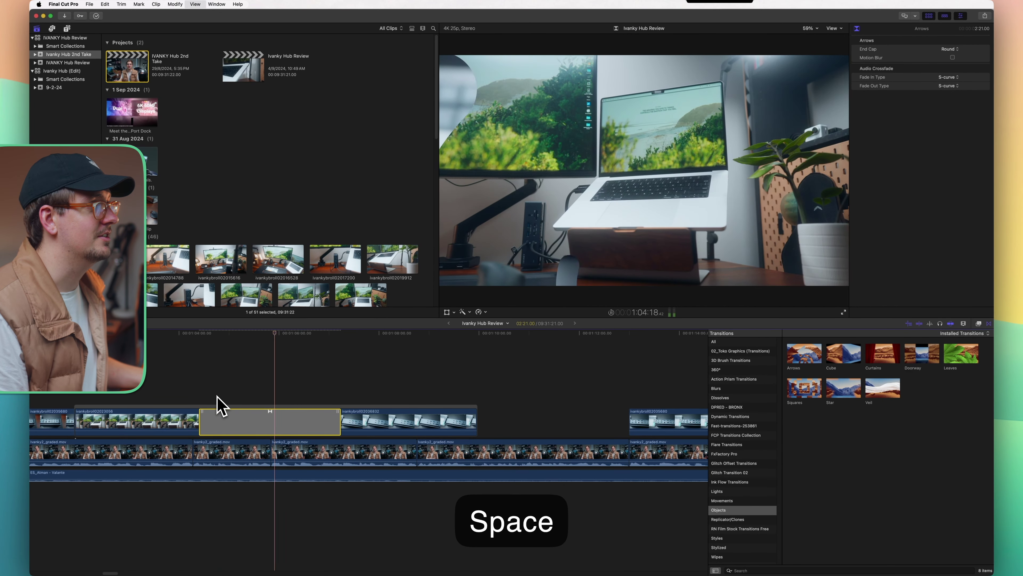
pyautogui.press('space')
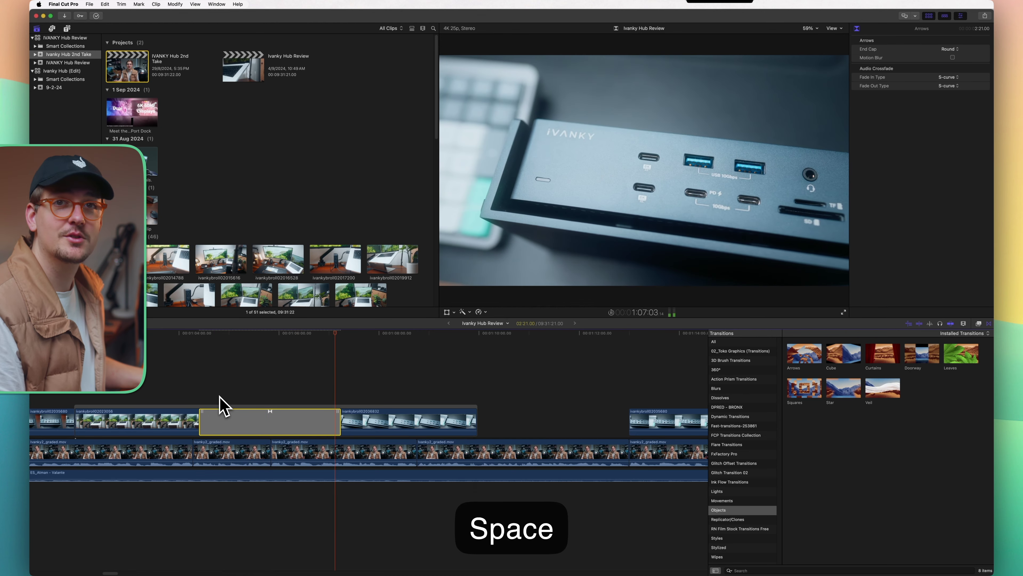
# Shorten the transition to about one second and compare it with the Arrows browser preview
pyautogui.moveTo(338, 423); pyautogui.dragTo(297, 428)
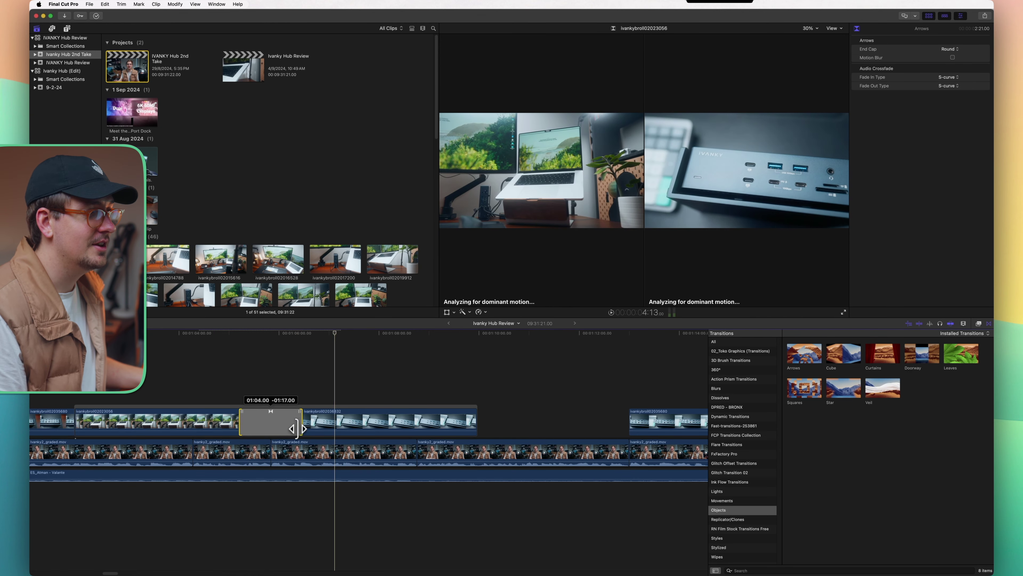
pyautogui.press('space')
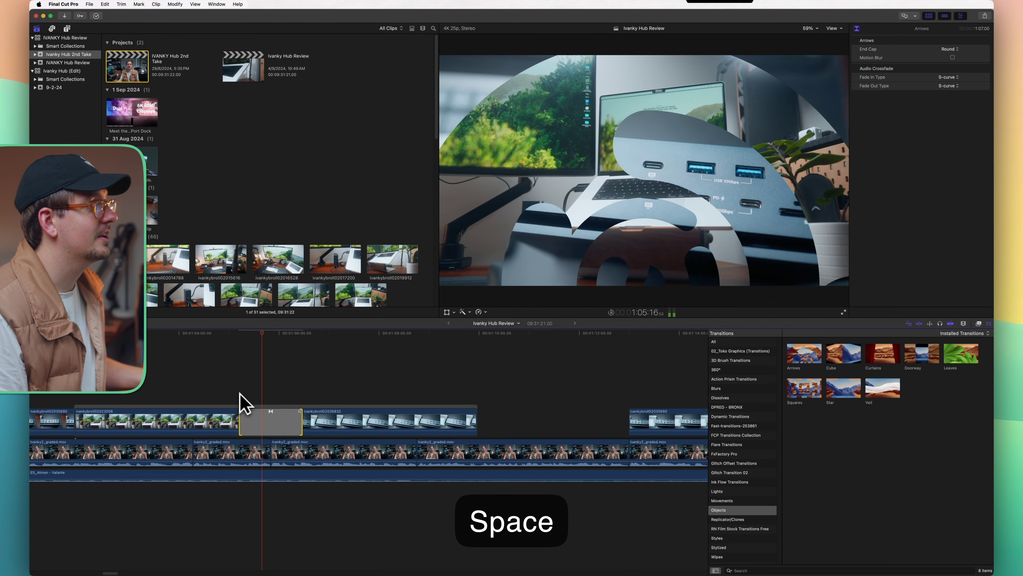
pyautogui.click(271, 420)
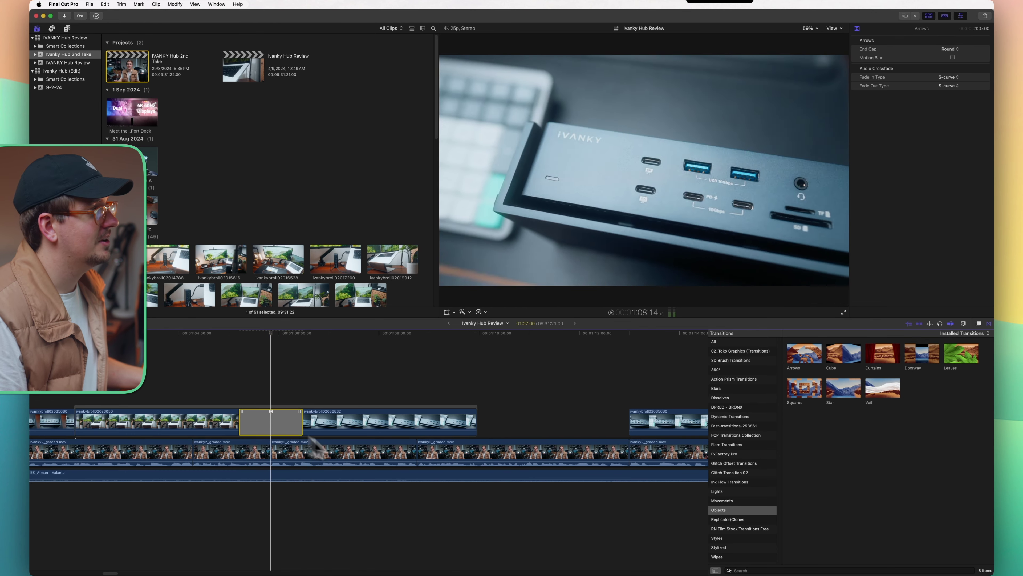
pyautogui.click(797, 362)
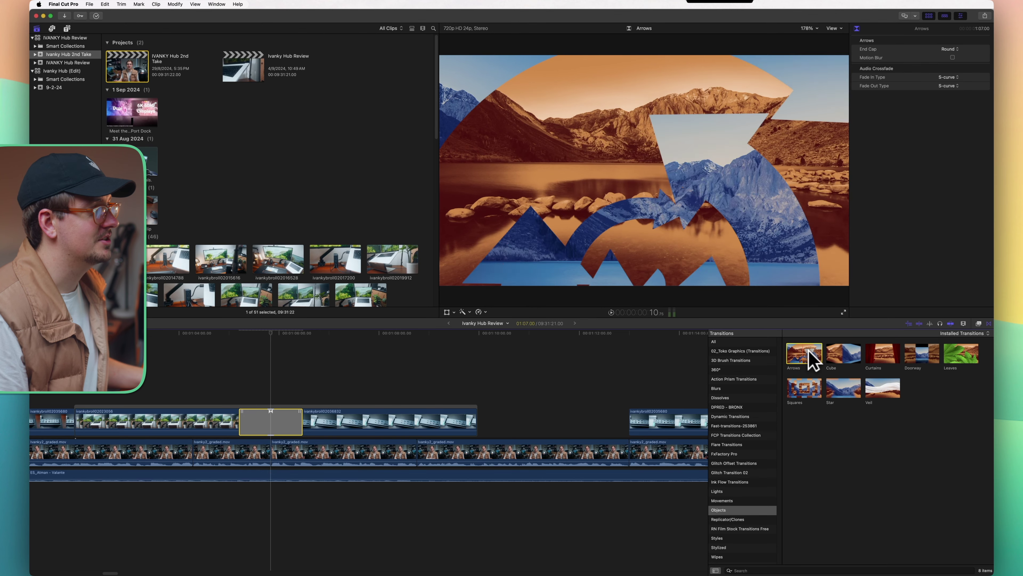
pyautogui.click(267, 383)
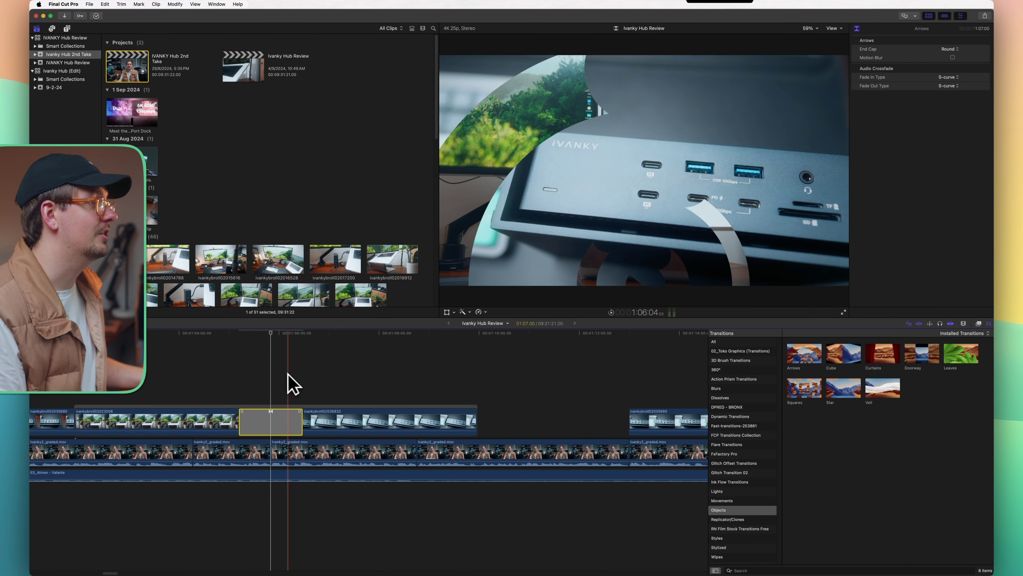
# Try other arrow end cap styles, return to Round, and play the transition again
pyautogui.click(949, 49)
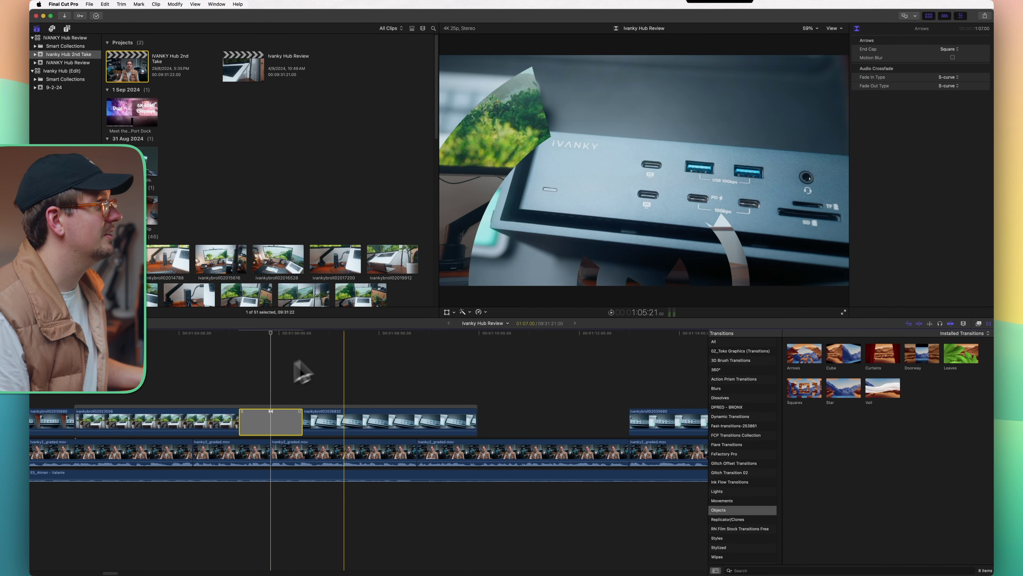
pyautogui.click(949, 49)
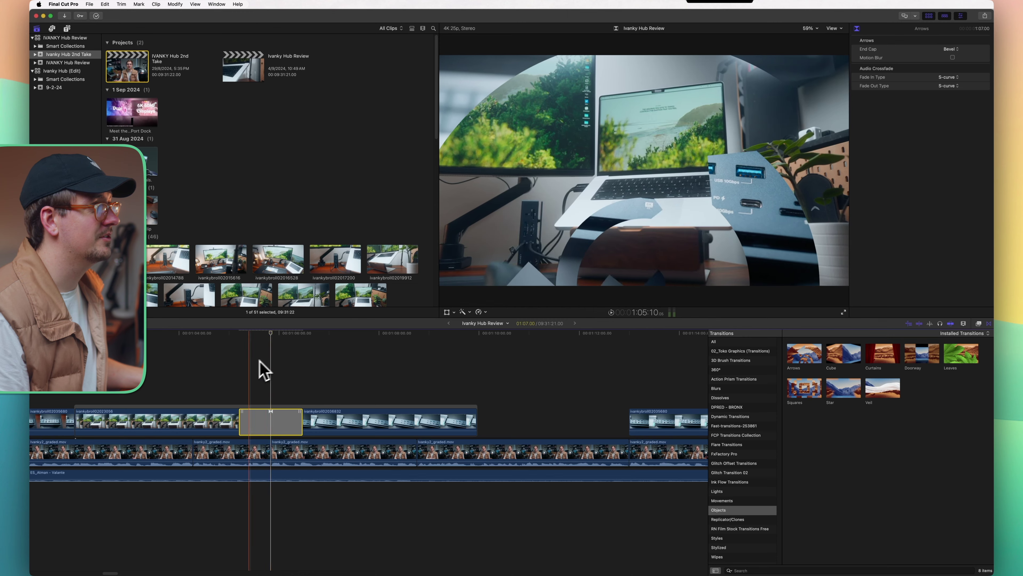
pyautogui.click(949, 48)
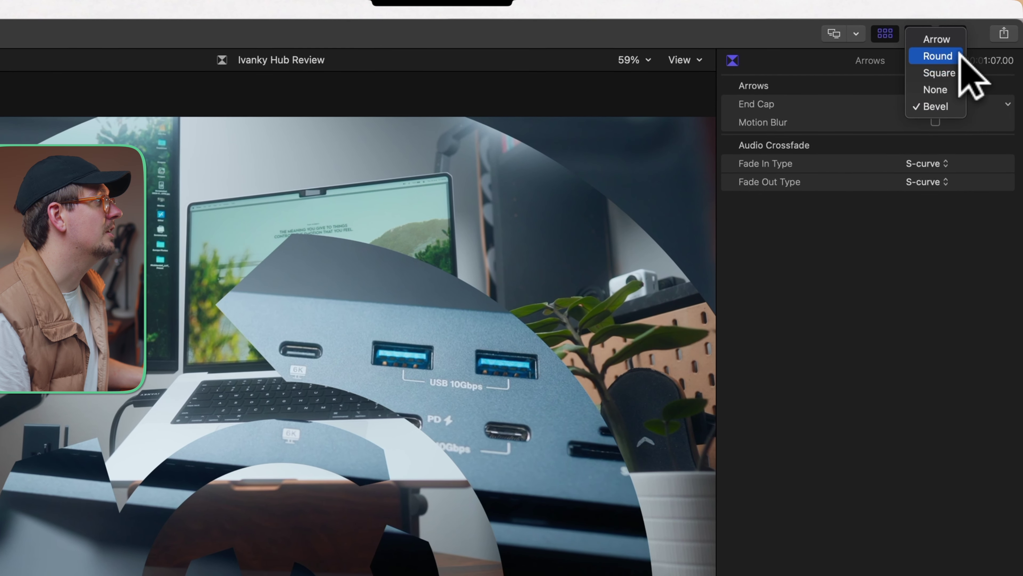
pyautogui.click(960, 55)
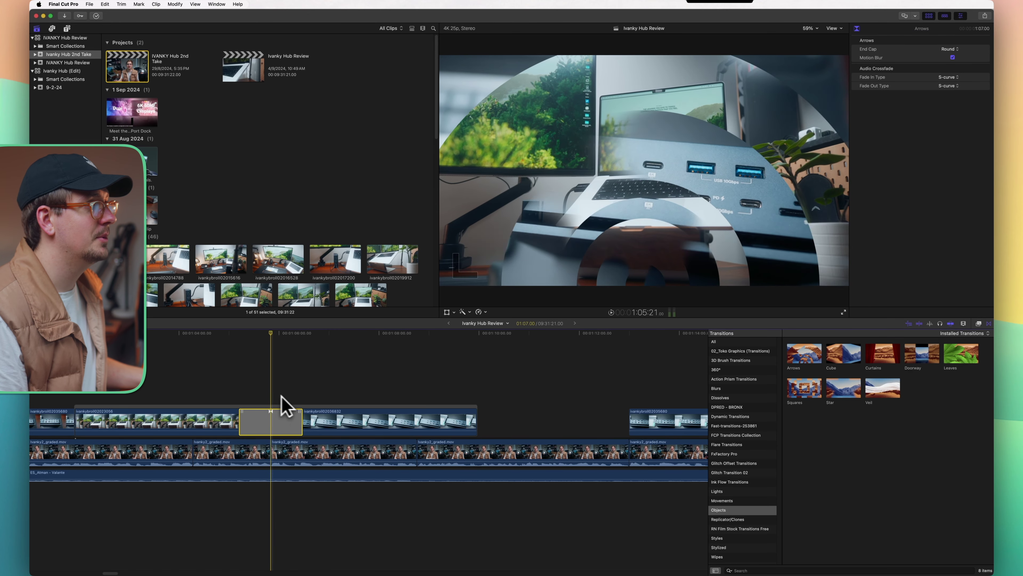
pyautogui.press('space')
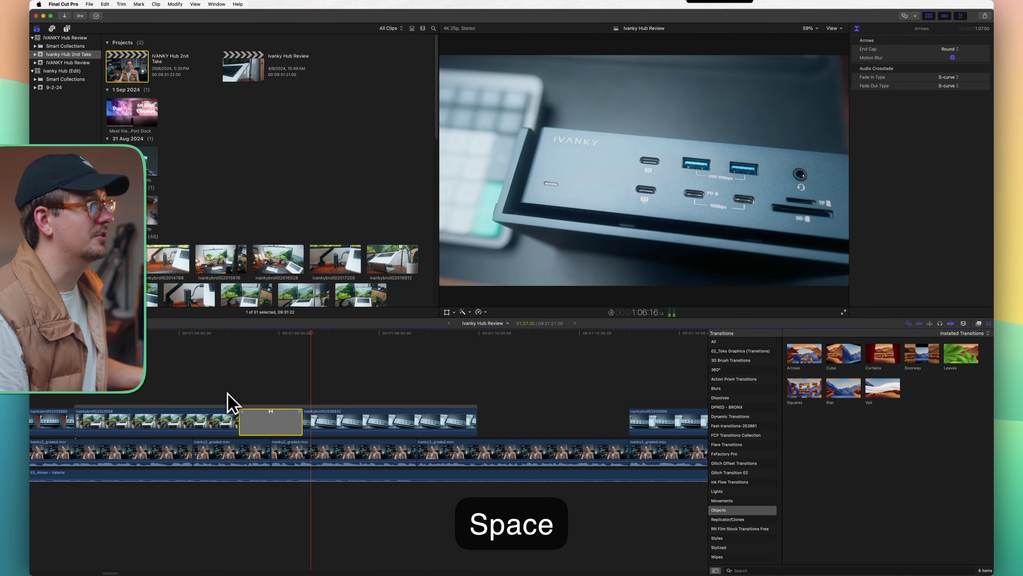
pyautogui.press('space')
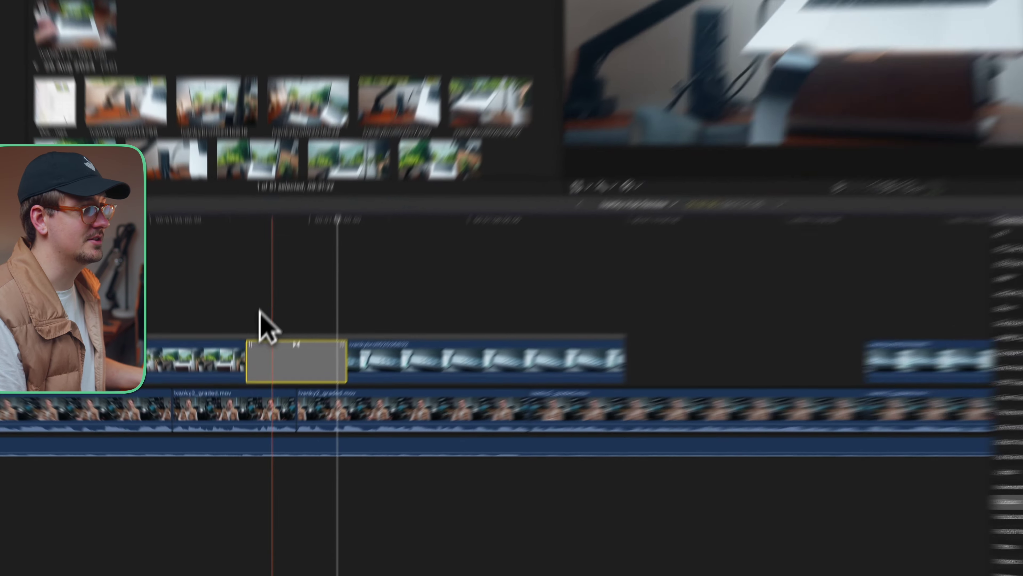
pyautogui.click(256, 393)
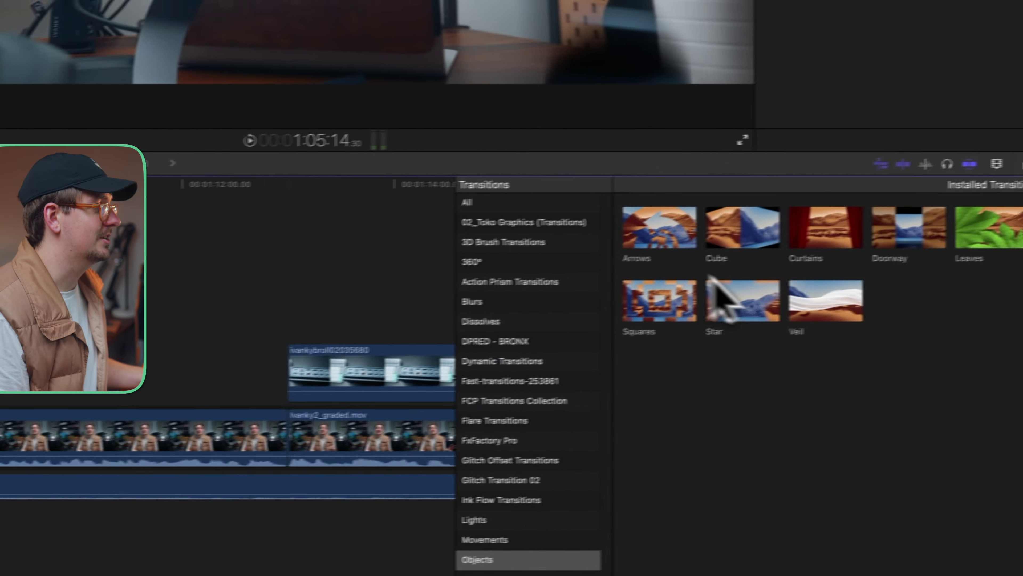
pyautogui.doubleClick(689, 244)
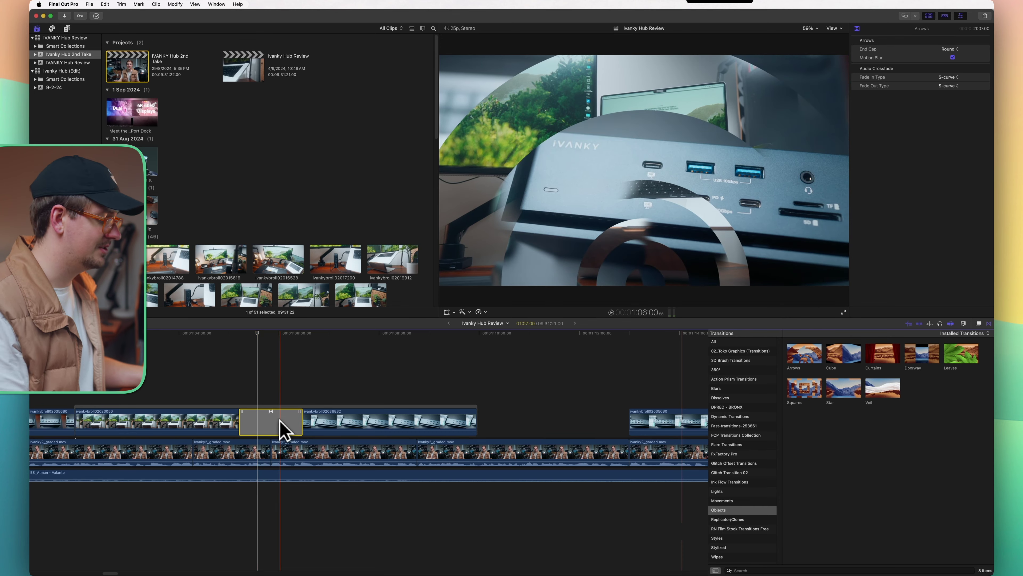
# Delete the Arrows transition and put the Slide transition, found by searching 'slide', on the B-roll cut
pyautogui.press('BackSpace')
pyautogui.click(713, 342)
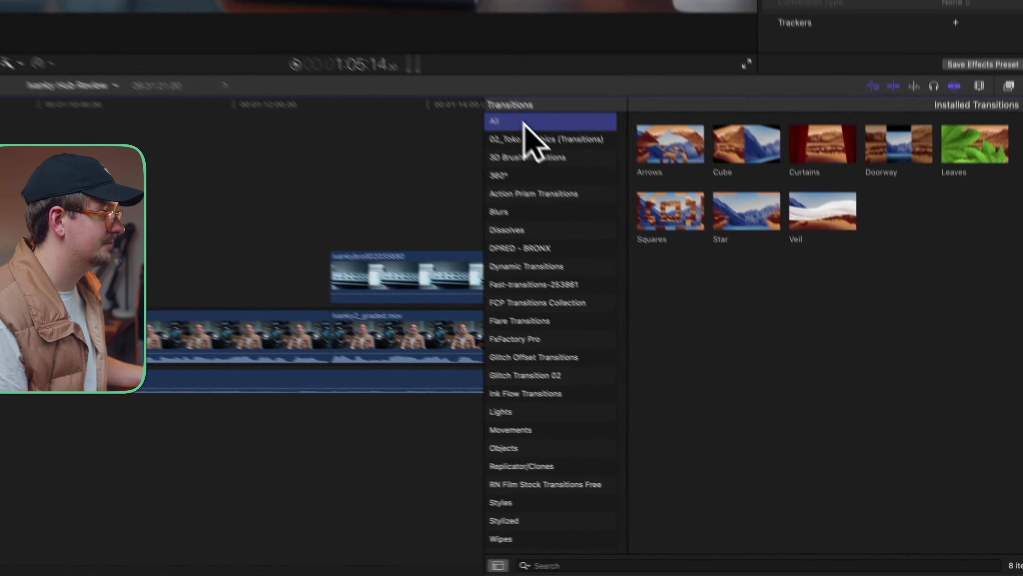
pyautogui.click(750, 564)
pyautogui.write('slide')
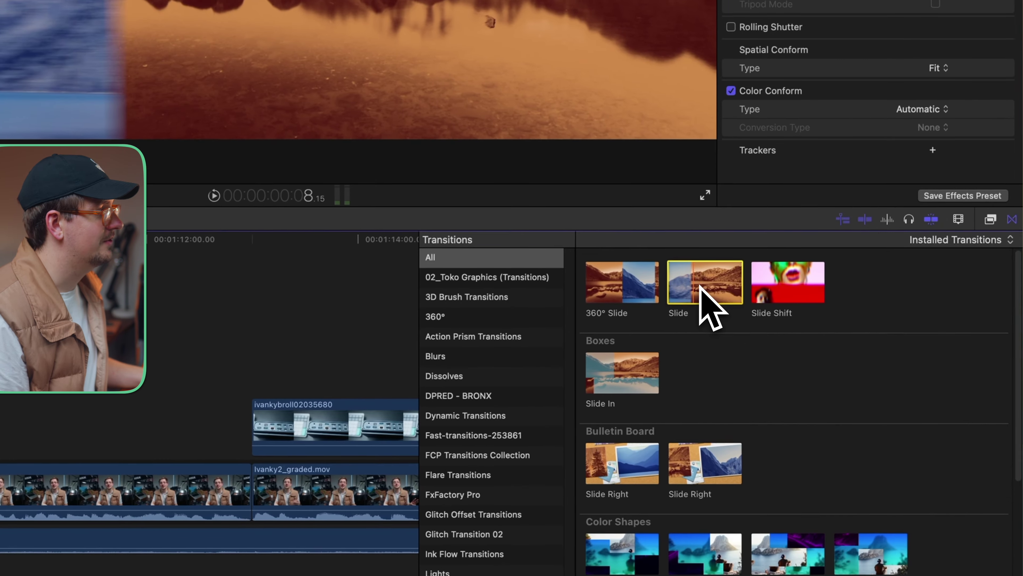
pyautogui.click(852, 357)
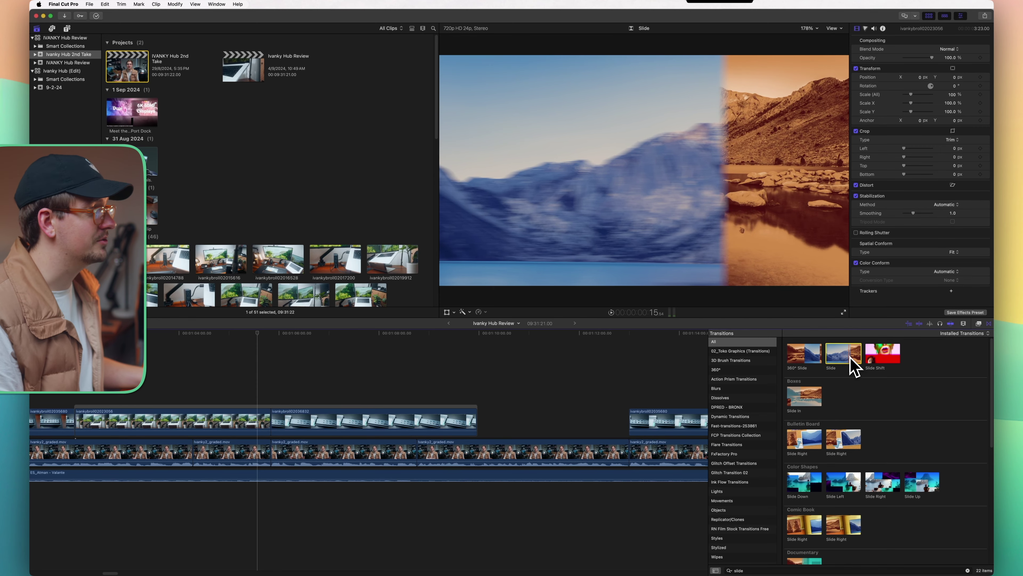
pyautogui.moveTo(852, 358); pyautogui.dragTo(264, 420)
pyautogui.press('space')
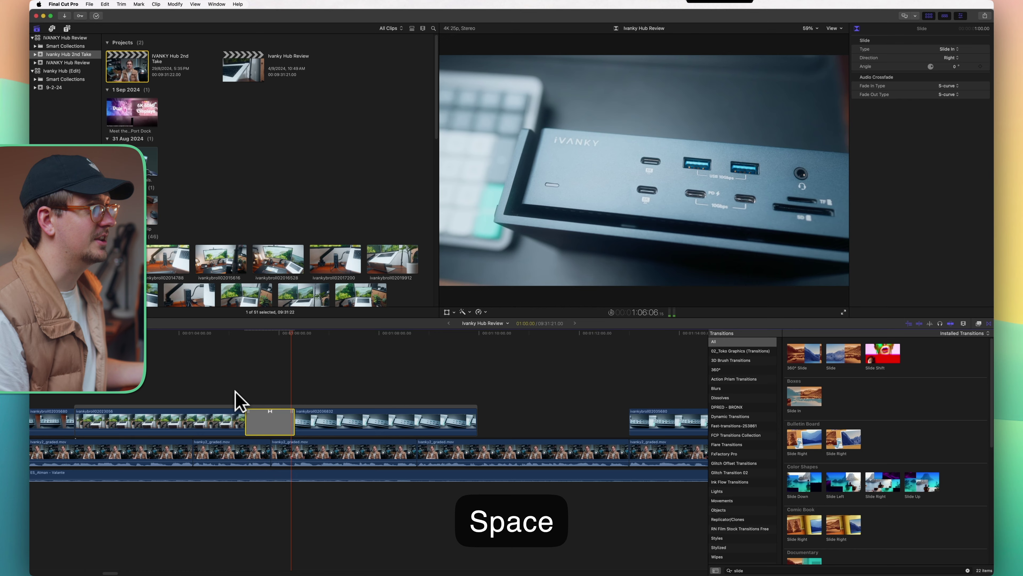
pyautogui.press('space')
pyautogui.press('space')
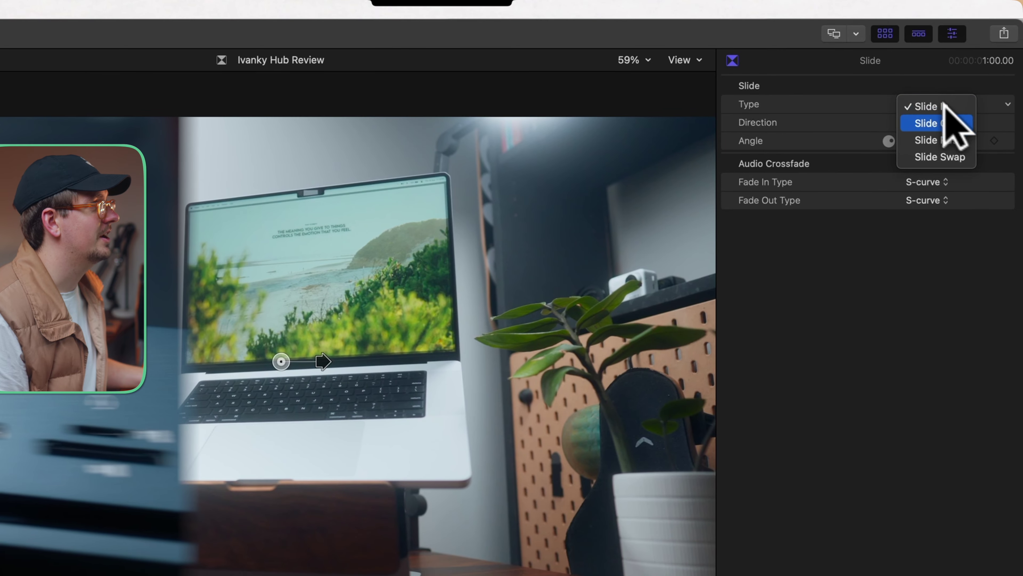
# Set the Slide transition to Slide Out with direction Down (270°), previewing each change
pyautogui.click(951, 123)
pyautogui.press('space')
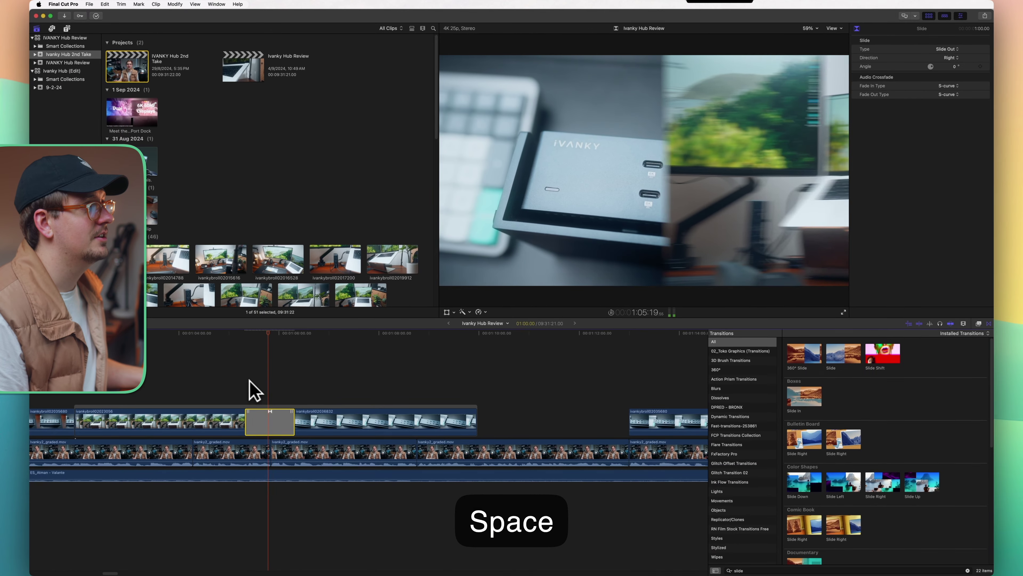
pyautogui.press('space')
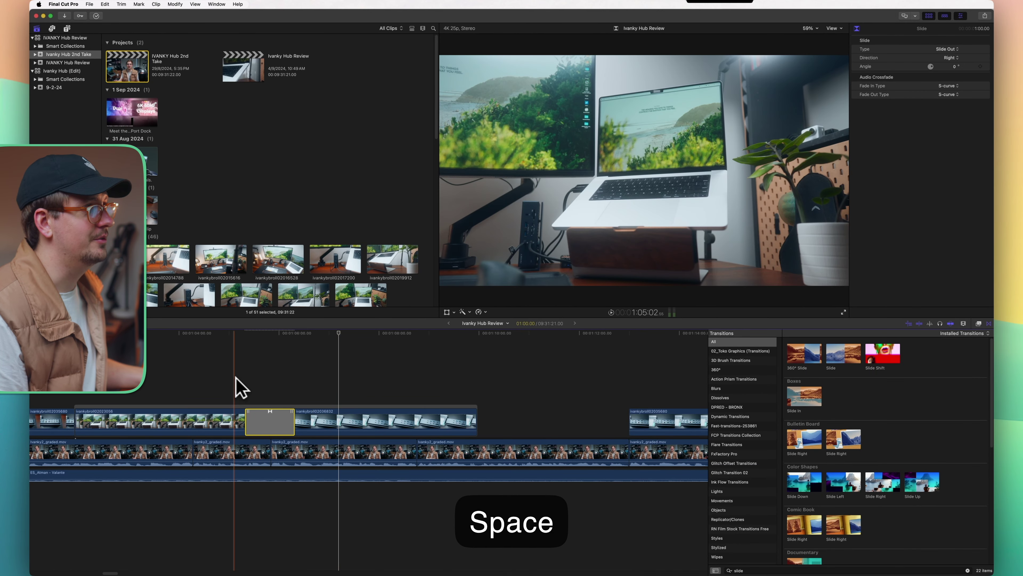
pyautogui.click(948, 49)
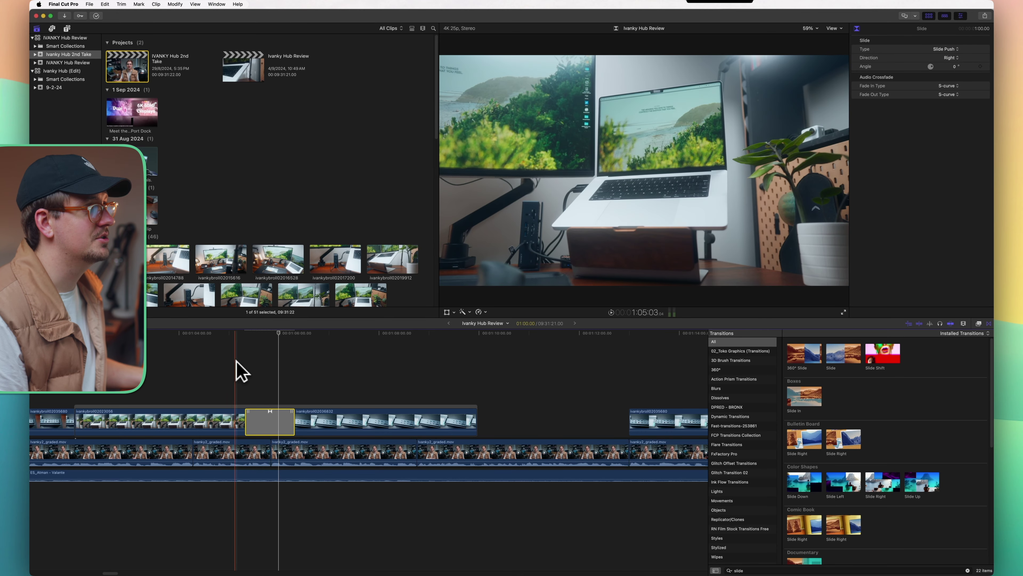
pyautogui.press('space')
pyautogui.click(948, 49)
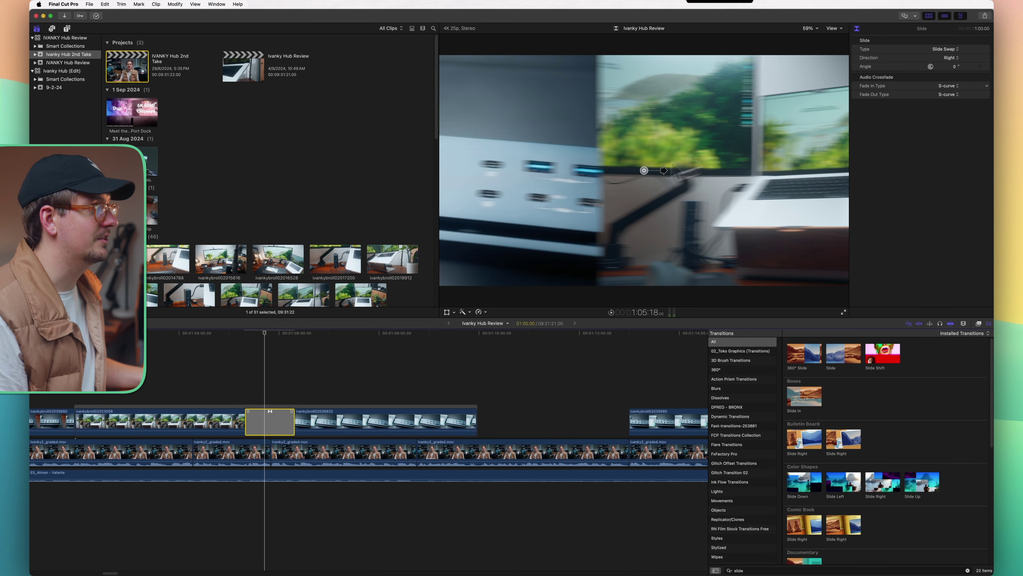
pyautogui.press('space')
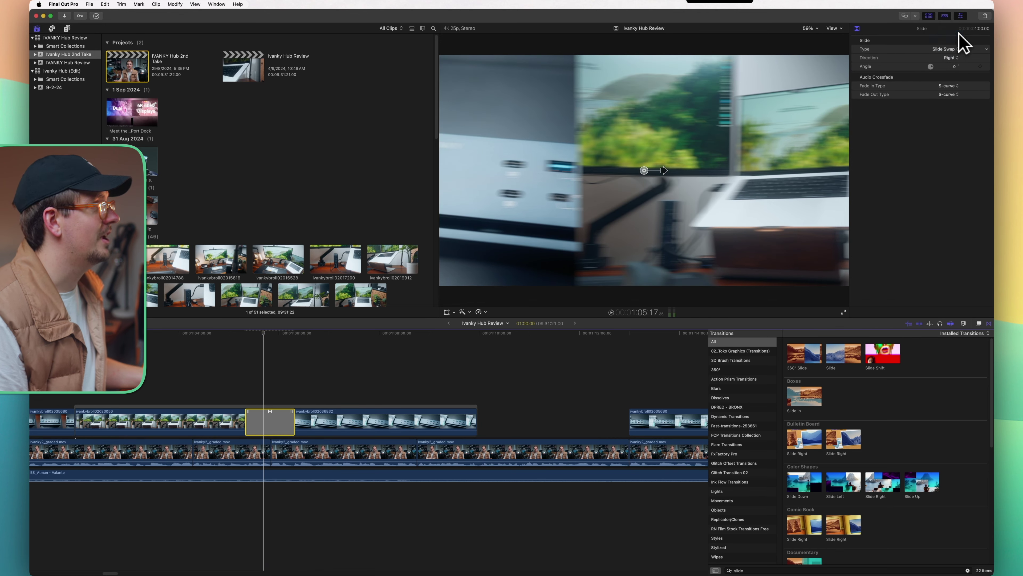
pyautogui.click(955, 58)
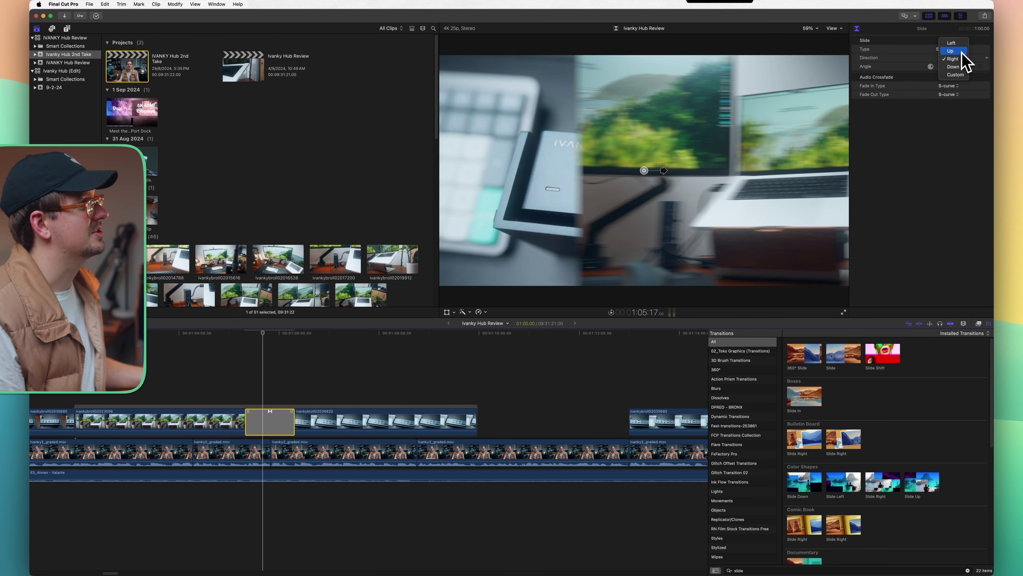
pyautogui.click(955, 67)
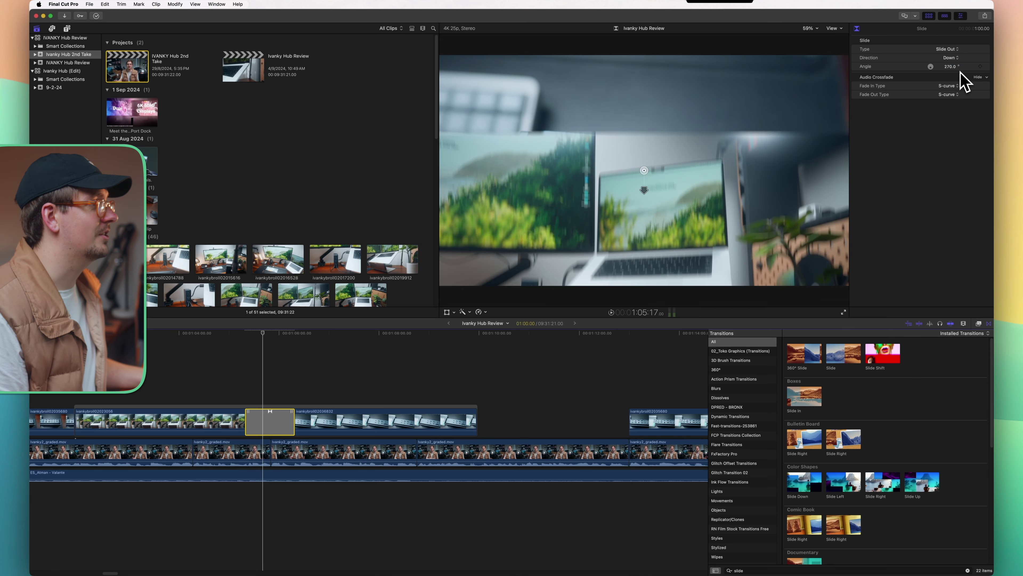
pyautogui.press('space')
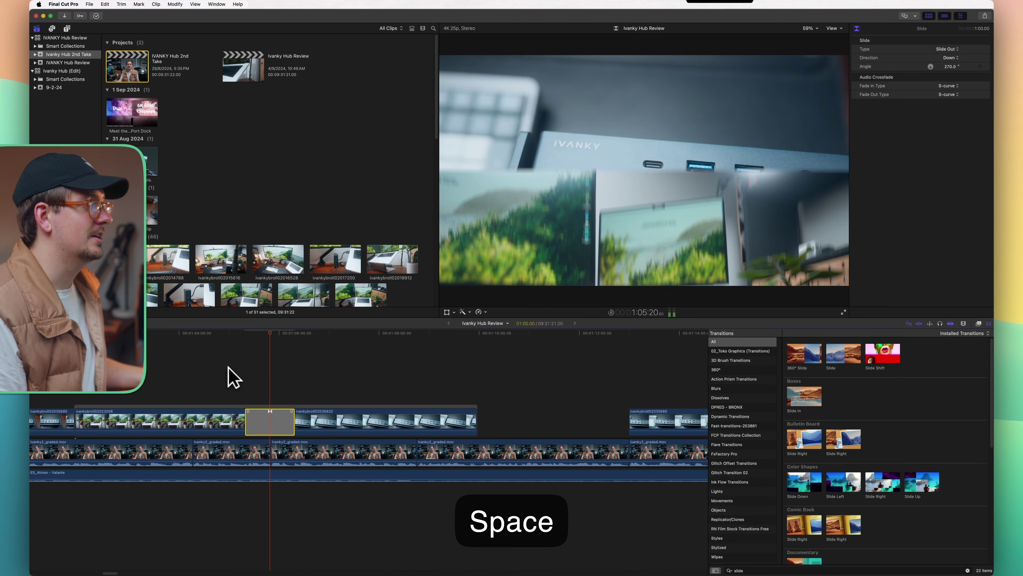
pyautogui.press('space')
pyautogui.click(276, 359)
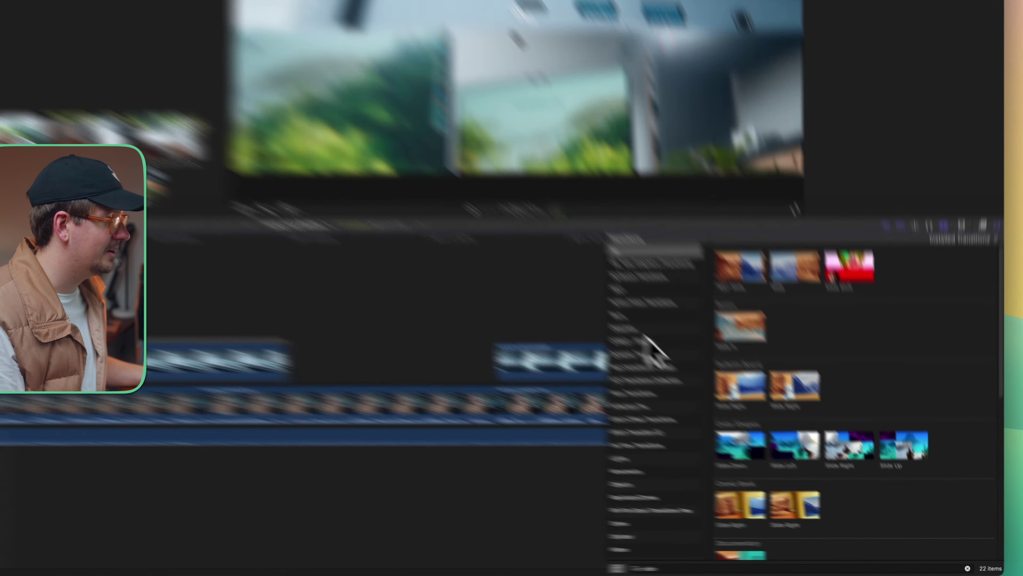
# Clear the slide search, browse the transition packs, and preview Basic Shapes transition 12
pyautogui.click(751, 408)
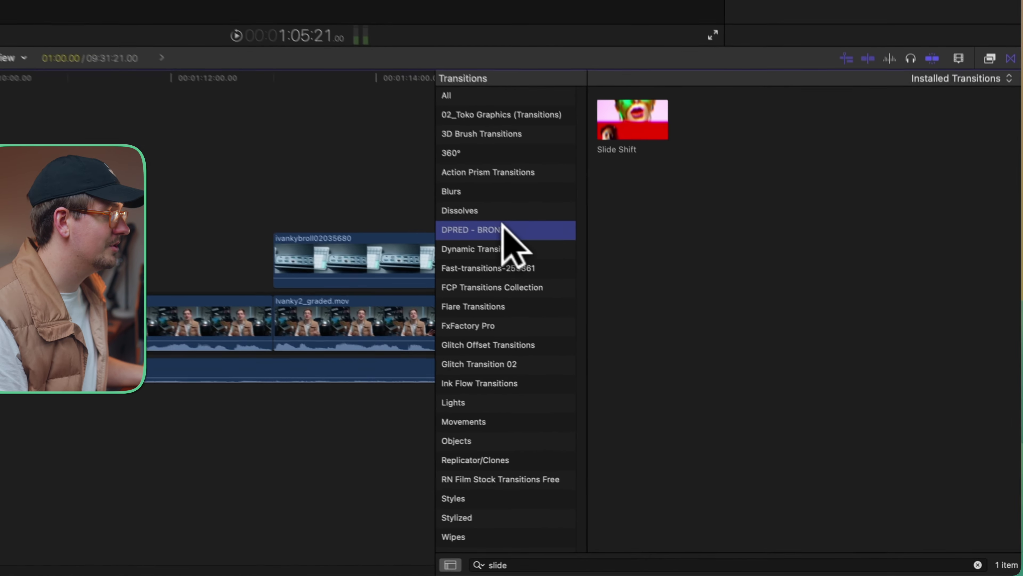
pyautogui.click(977, 564)
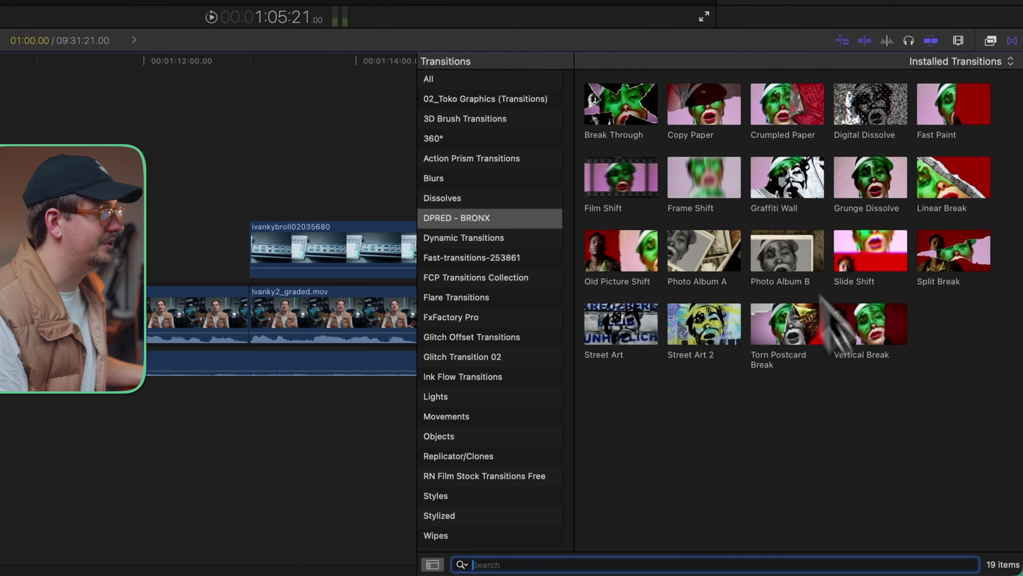
pyautogui.click(479, 257)
pyautogui.click(508, 277)
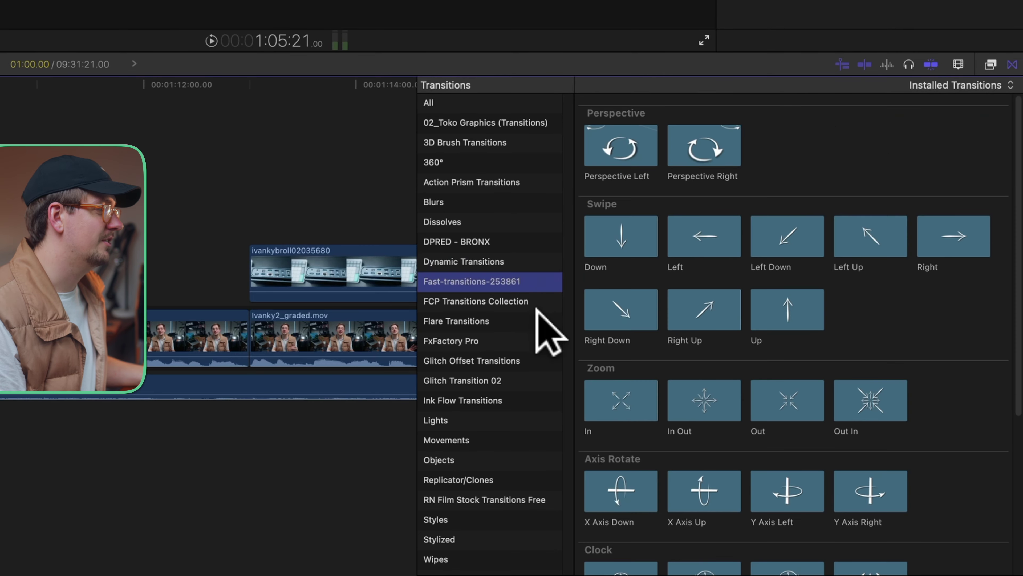
pyautogui.scroll(-5, 721, 375)
pyautogui.click(484, 302)
pyautogui.click(489, 322)
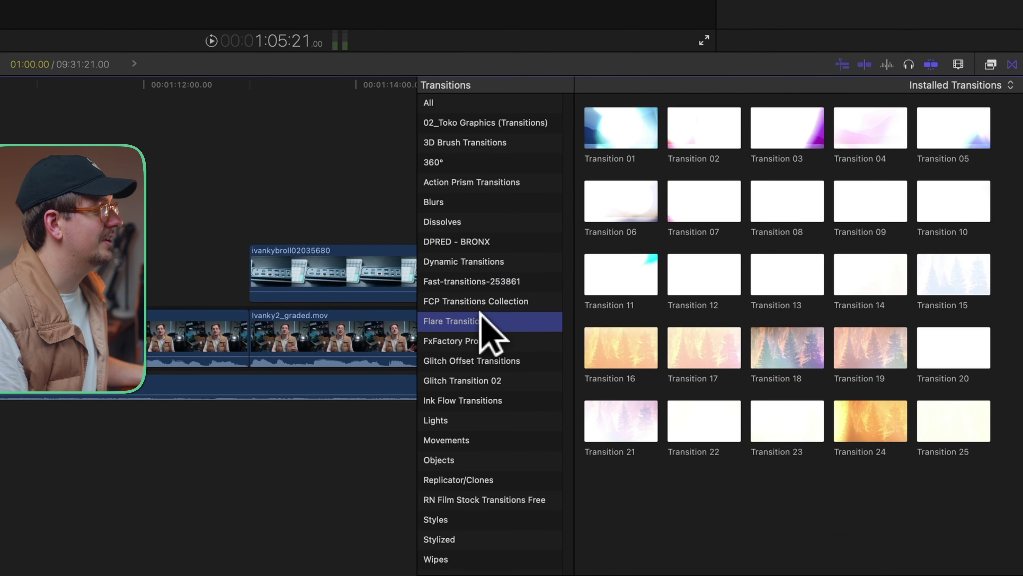
pyautogui.click(490, 303)
pyautogui.click(705, 303)
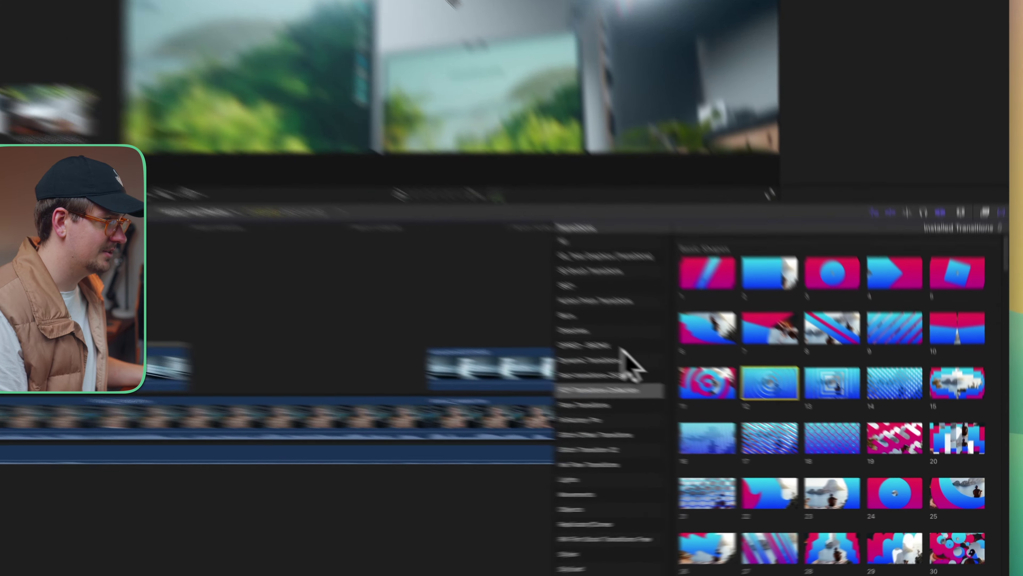
# Preview Graffiti Wall and Crumpled Paper in the DPRED - BRONX pack, ending on its list
pyautogui.click(730, 416)
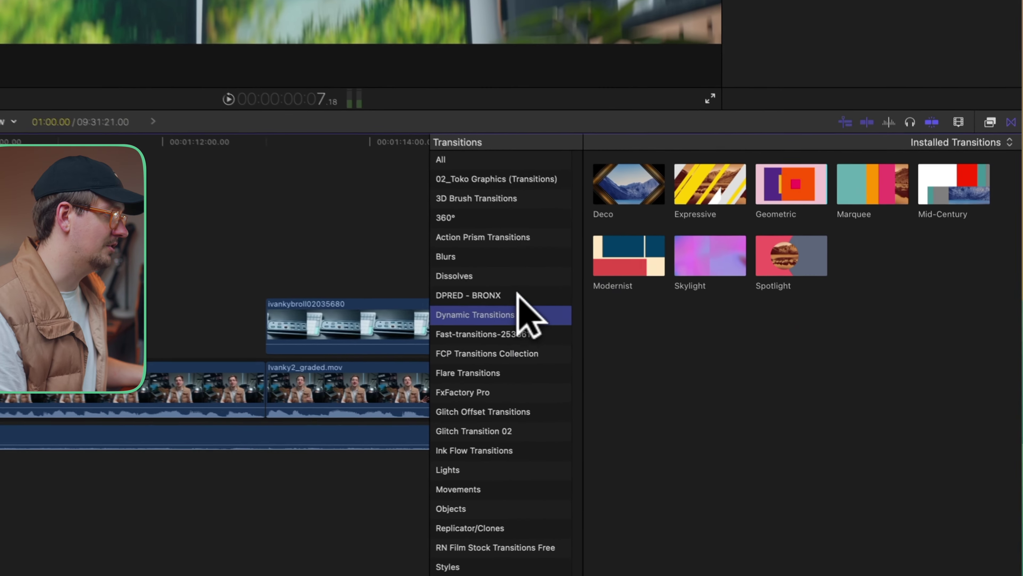
pyautogui.click(727, 406)
pyautogui.click(766, 242)
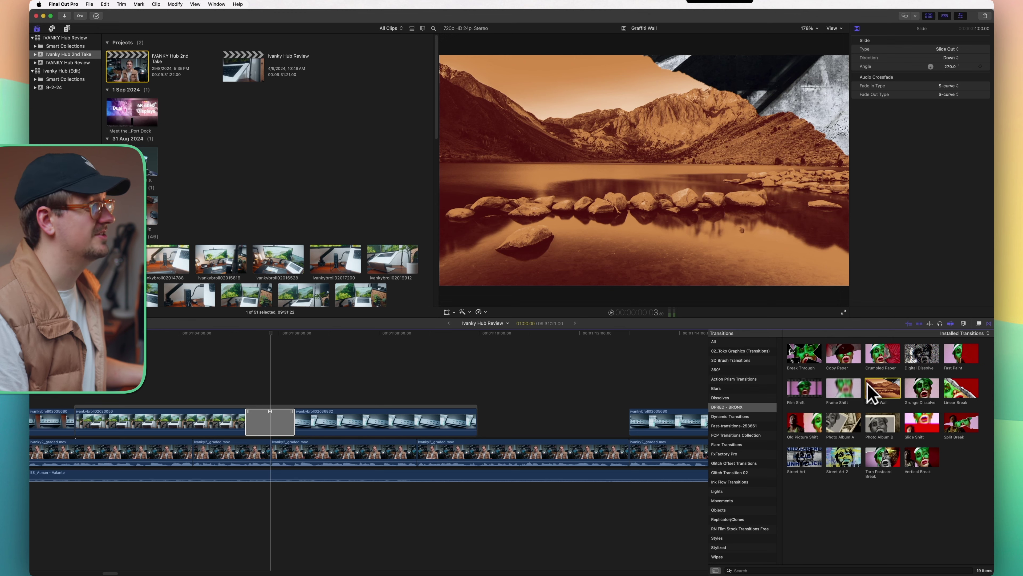
pyautogui.click(870, 359)
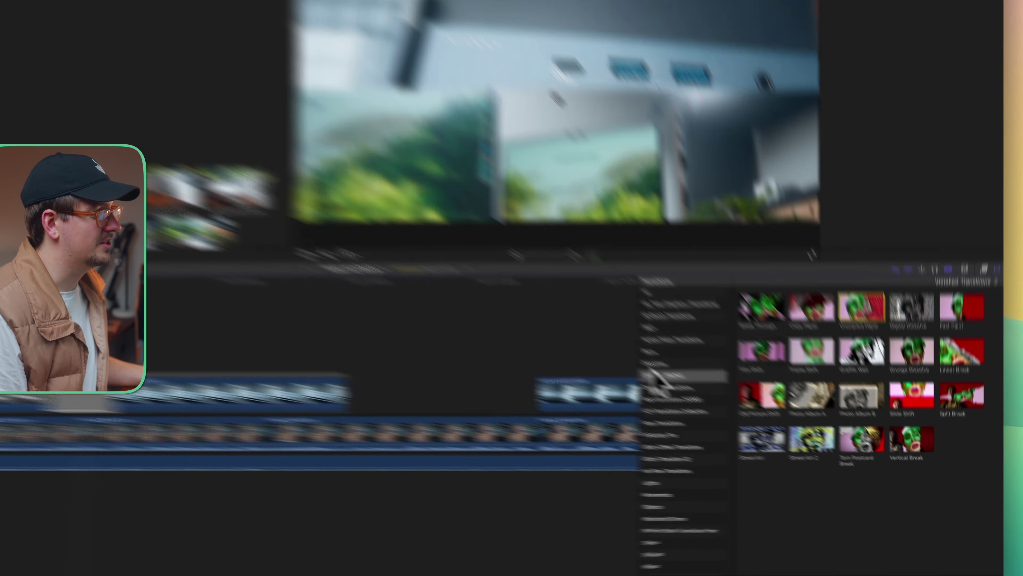
pyautogui.click(773, 404)
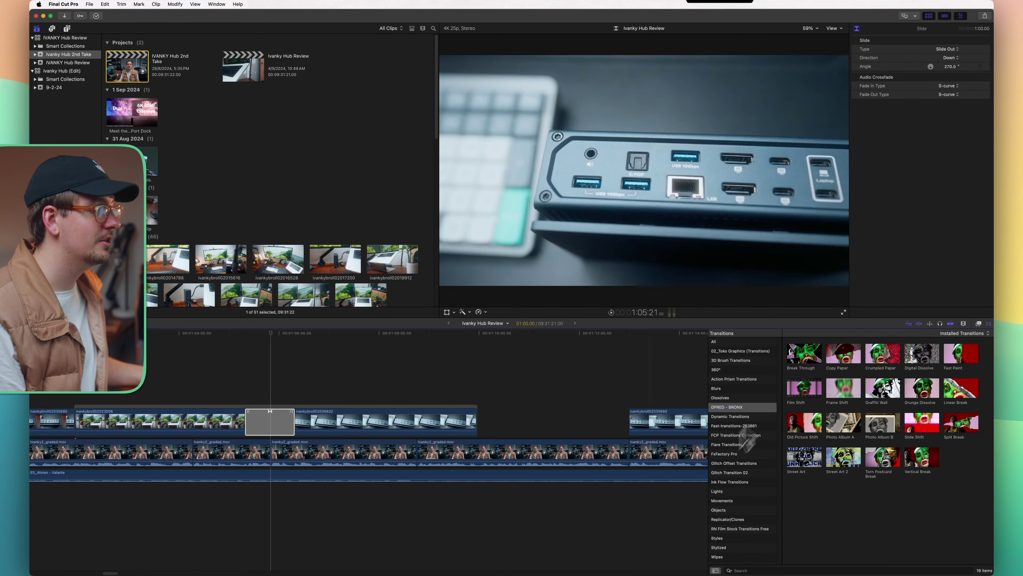
# Bring up Finder's Transitions folder and expand DPRED - BRONX to show its transition subfolders
pyautogui.moveTo(603, 565)
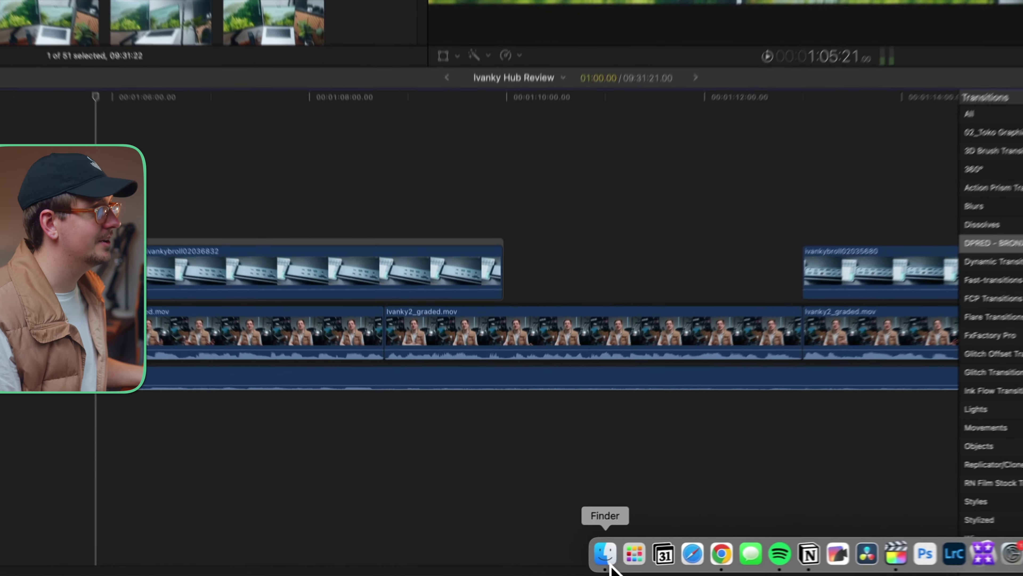
pyautogui.click(530, 566)
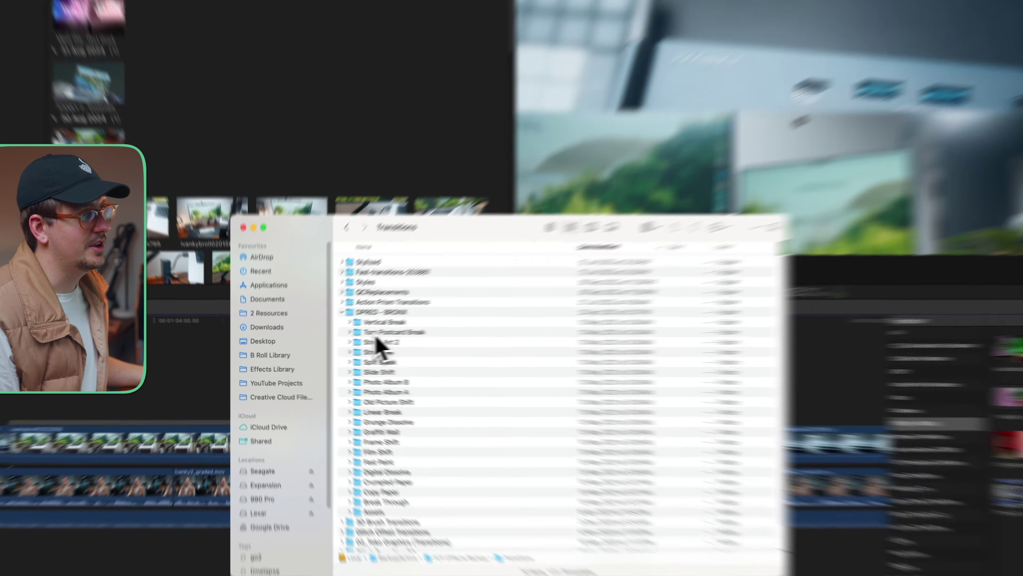
pyautogui.click(316, 326)
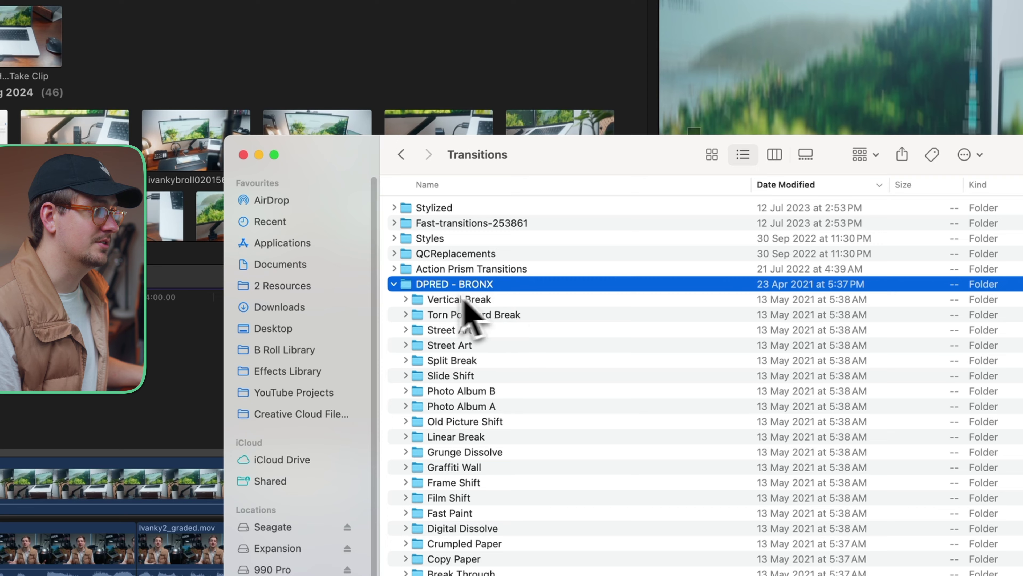
pyautogui.click(393, 284)
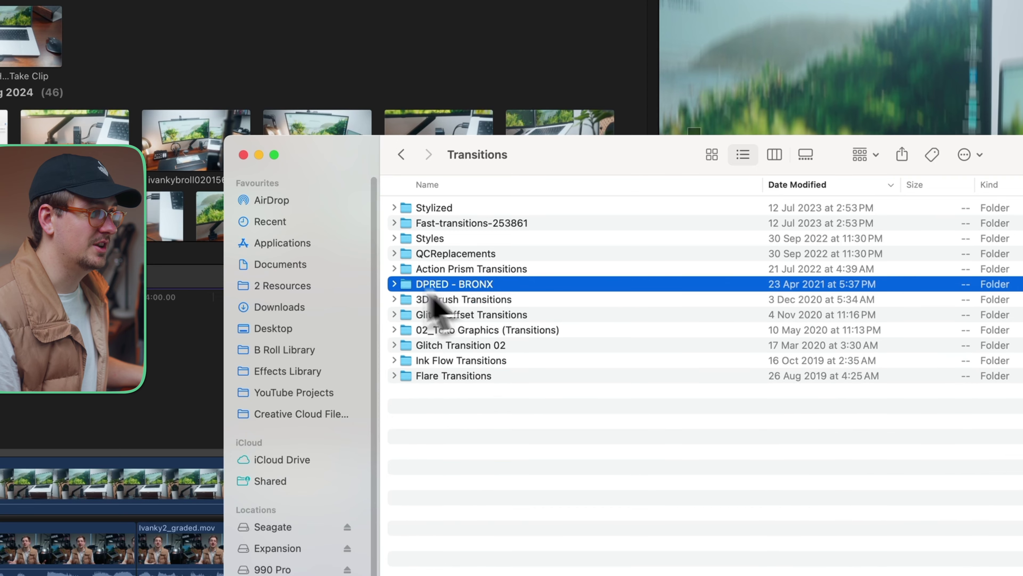
pyautogui.click(398, 284)
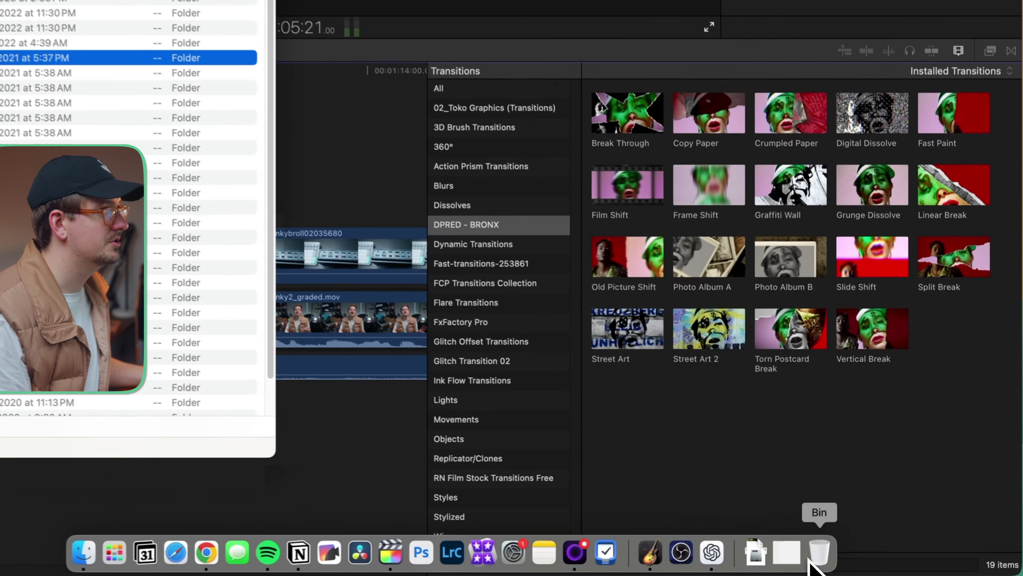
# Browse Users > home > Movies > Motion Templates > Transitions > DPRED - BRONX, then return to Final Cut Pro
pyautogui.click(901, 569)
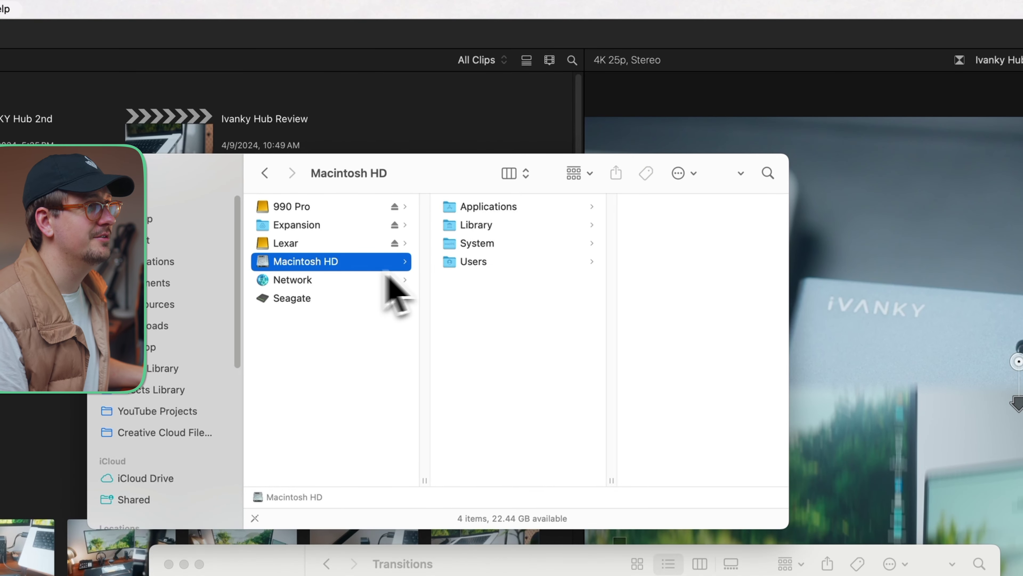
pyautogui.click(459, 266)
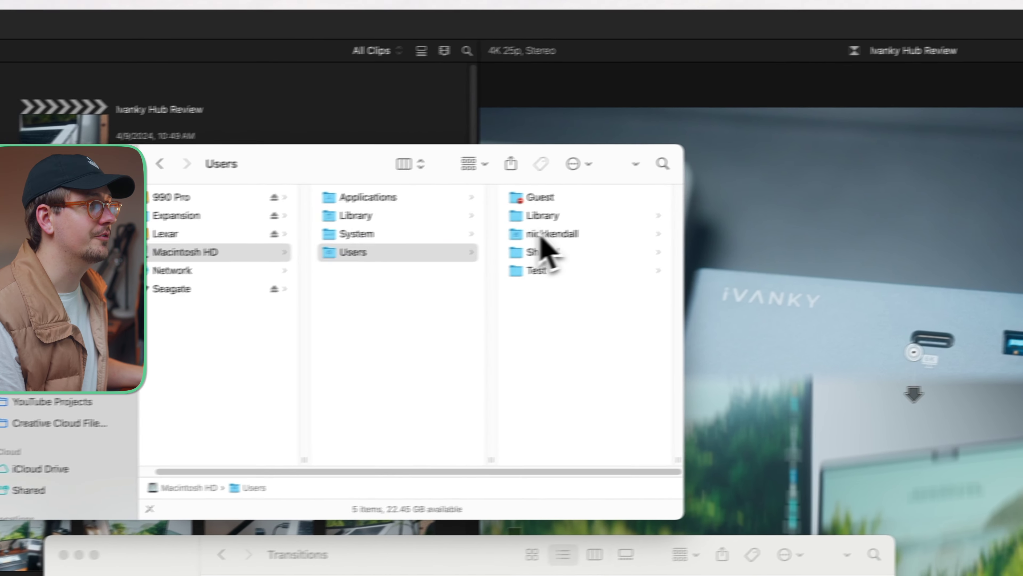
pyautogui.click(463, 243)
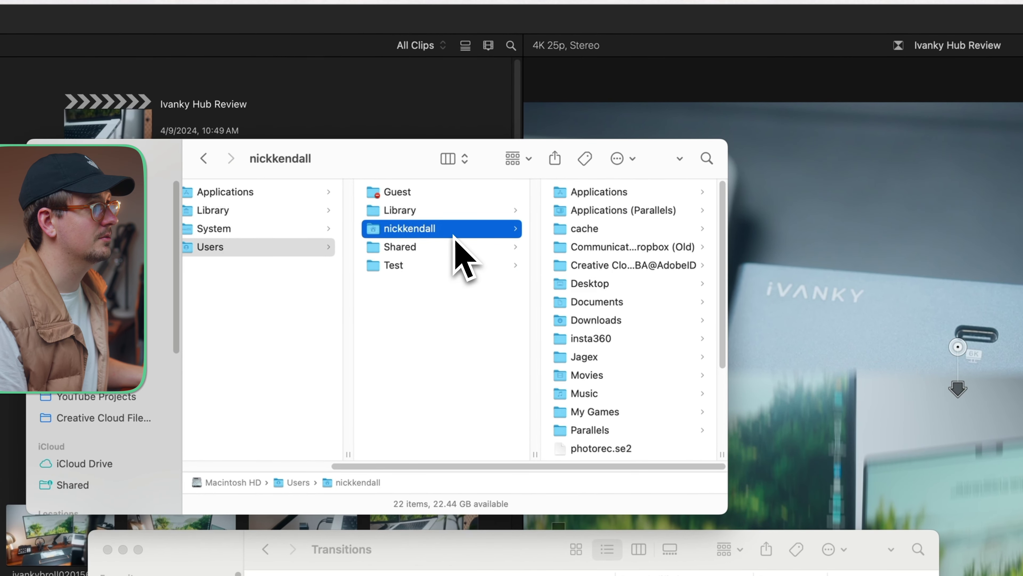
pyautogui.click(598, 375)
pyautogui.click(596, 412)
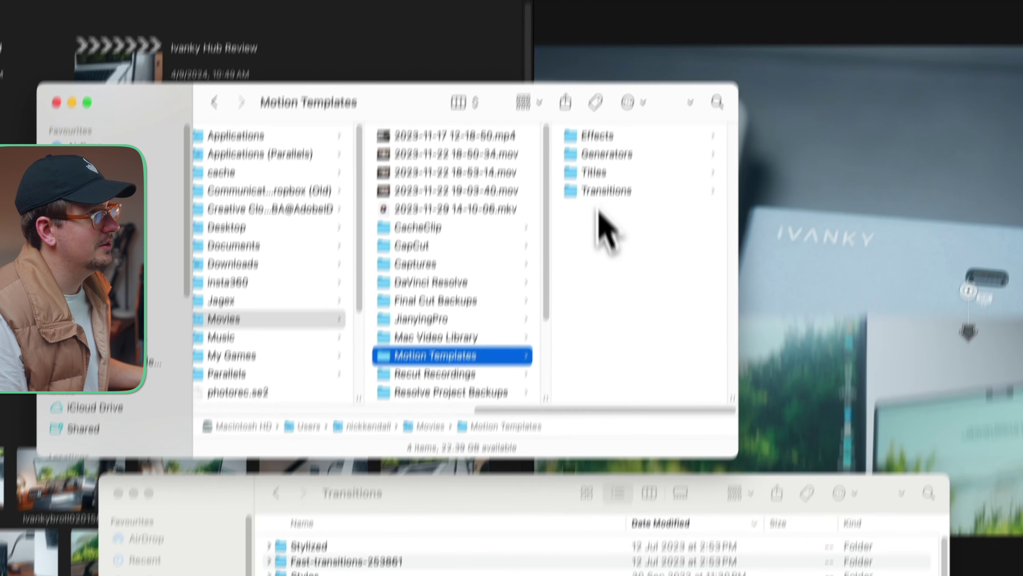
pyautogui.click(617, 248)
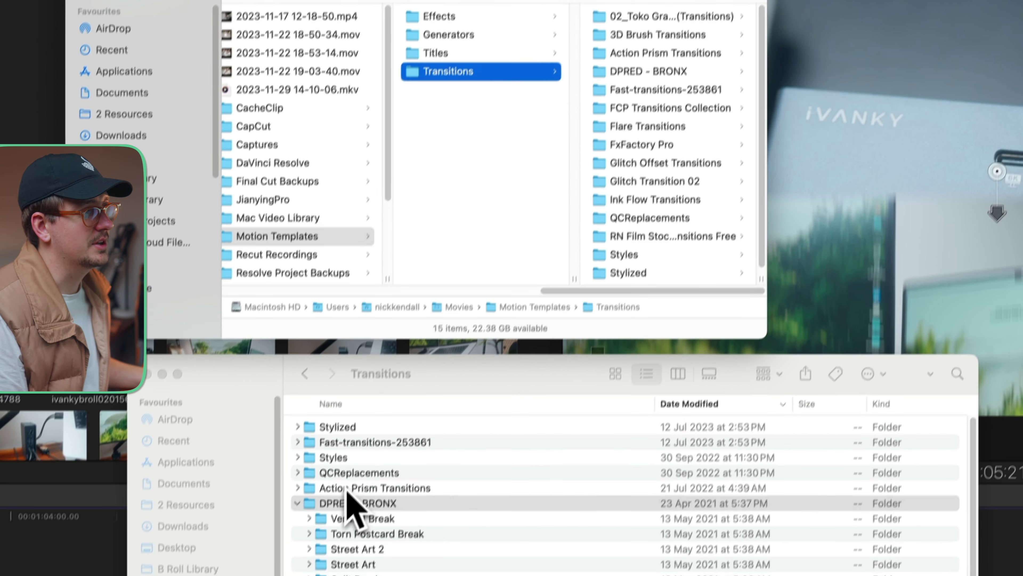
pyautogui.click(347, 539)
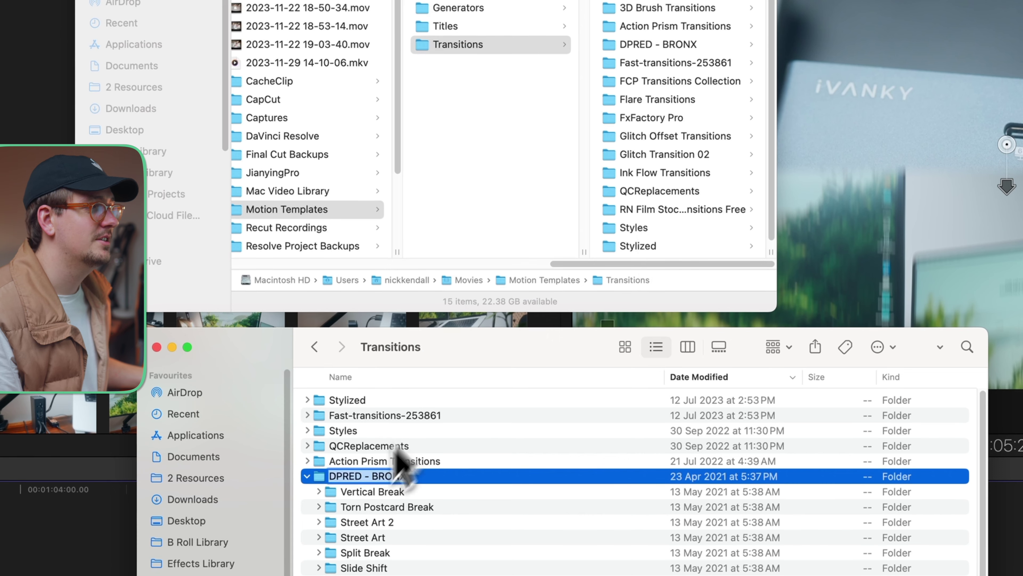
pyautogui.click(596, 301)
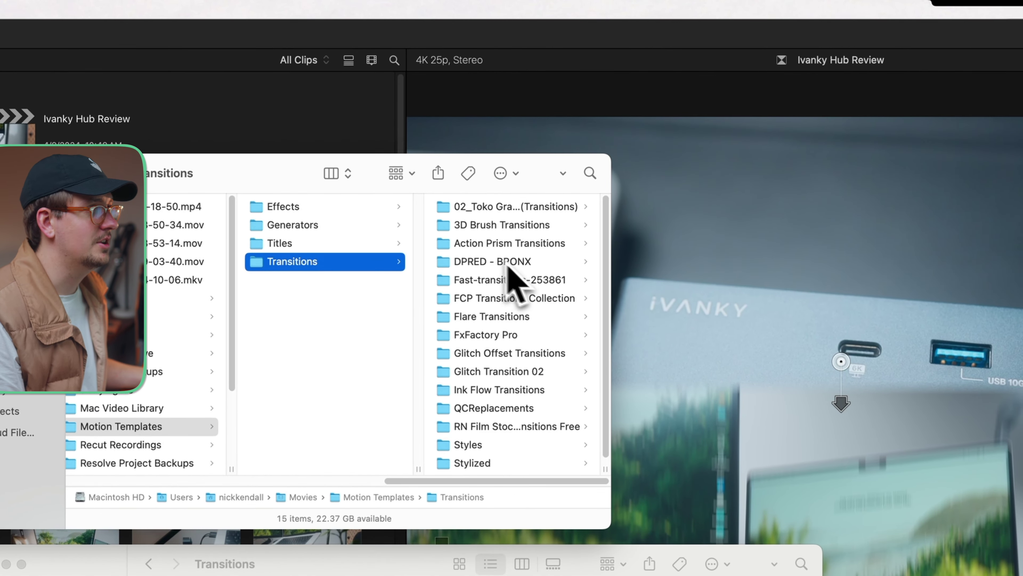
pyautogui.click(504, 262)
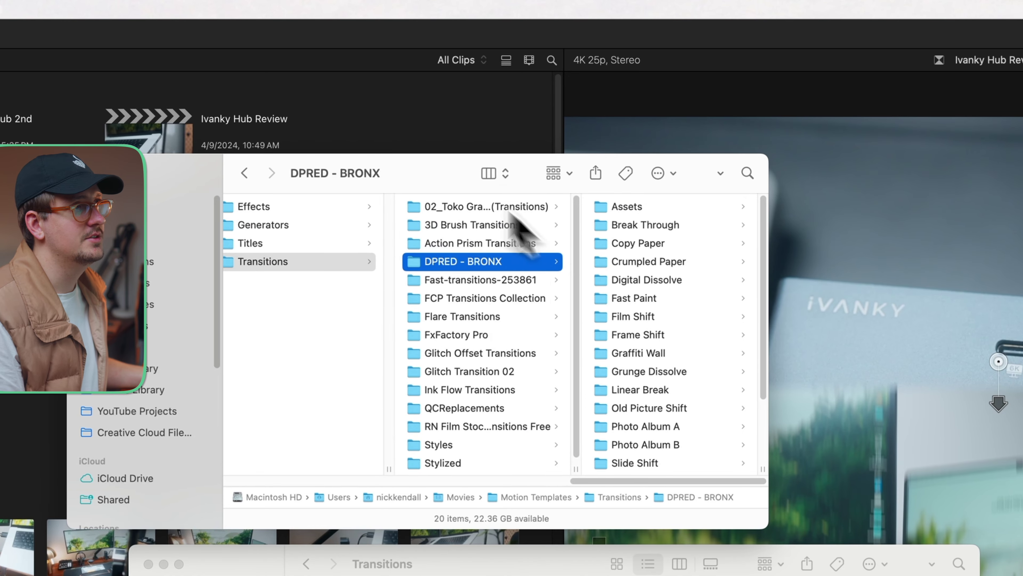
pyautogui.click(297, 64)
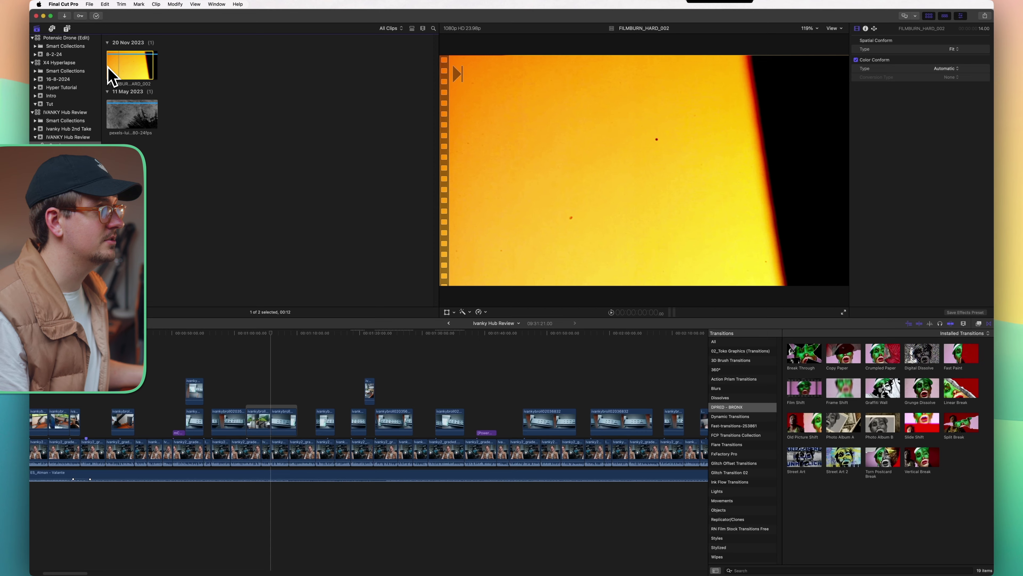
pyautogui.press('space')
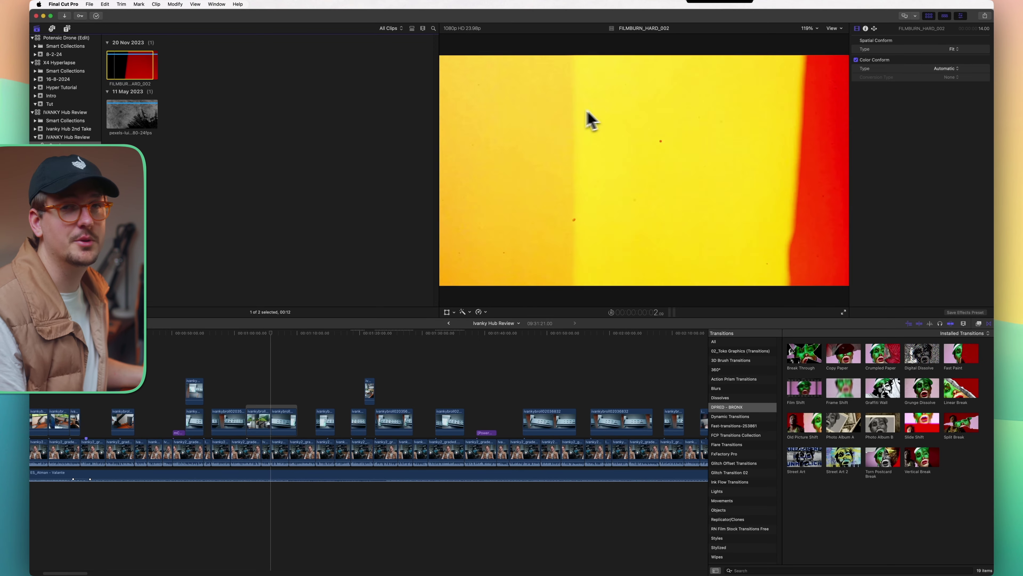
pyautogui.press('space')
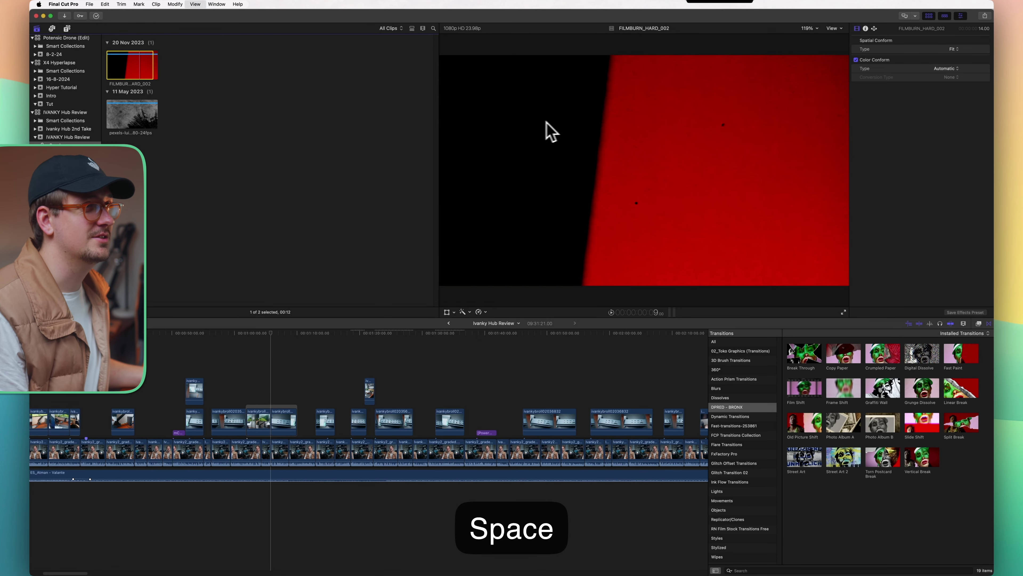
pyautogui.press('space')
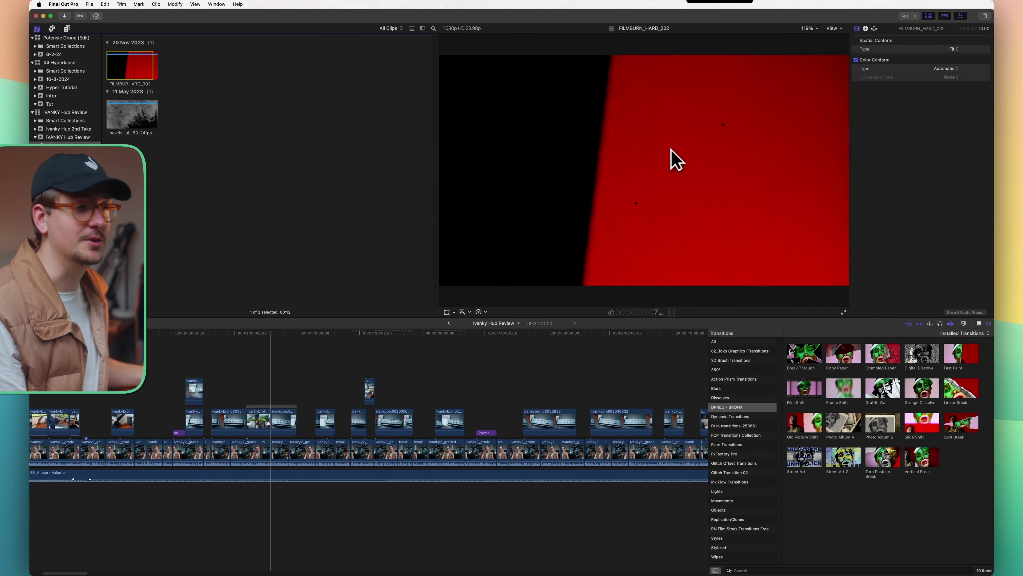
pyautogui.press('space')
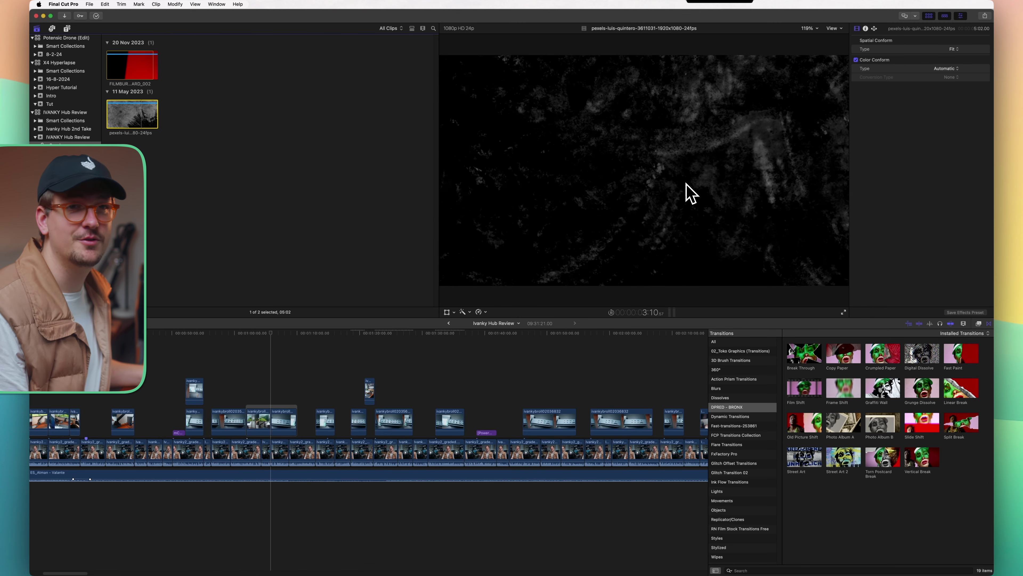
pyautogui.press('space')
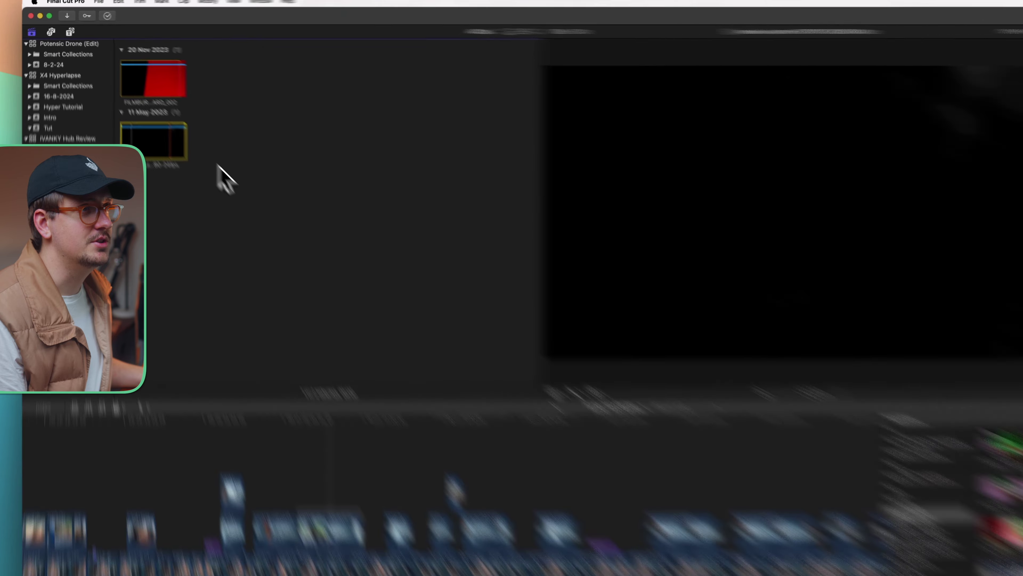
# Drag FILMBURN_HARD_002 above the b-roll, zoom in, and slide it over the desk-to-dock cut
pyautogui.click(125, 67)
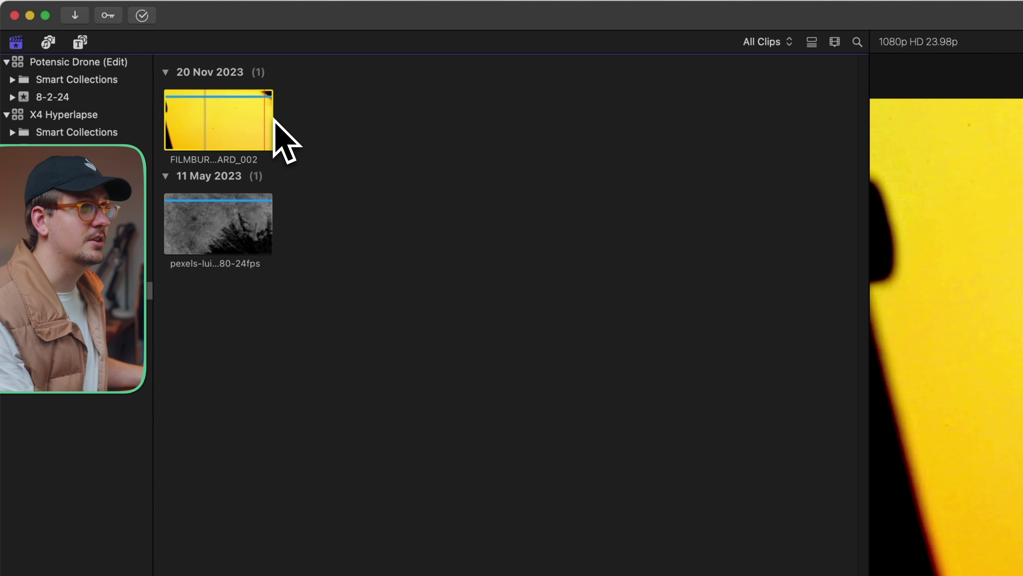
pyautogui.moveTo(228, 137); pyautogui.dragTo(427, 389)
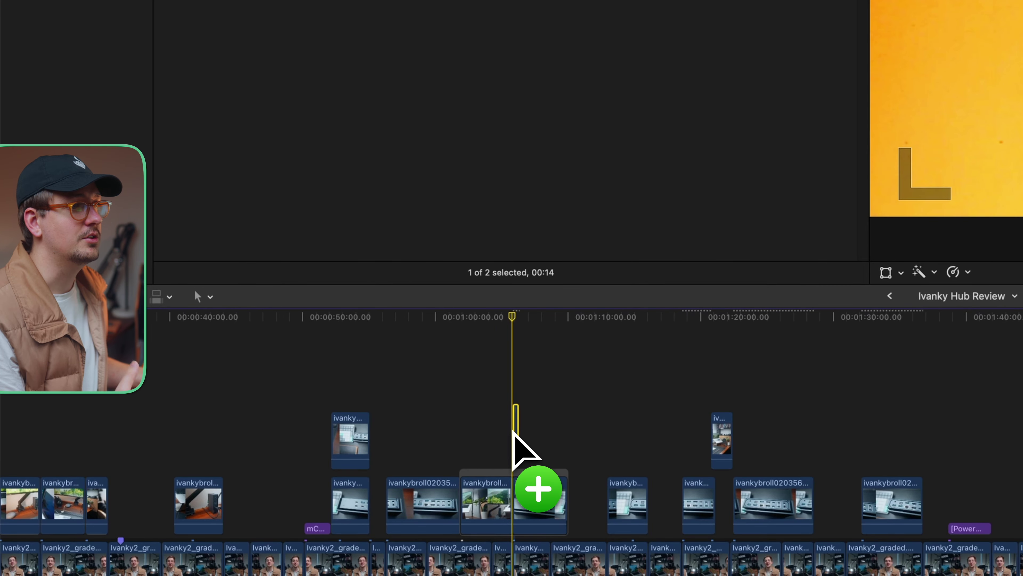
pyautogui.press('super+equal')
pyautogui.press('super+equal')
pyautogui.press('super+equal')
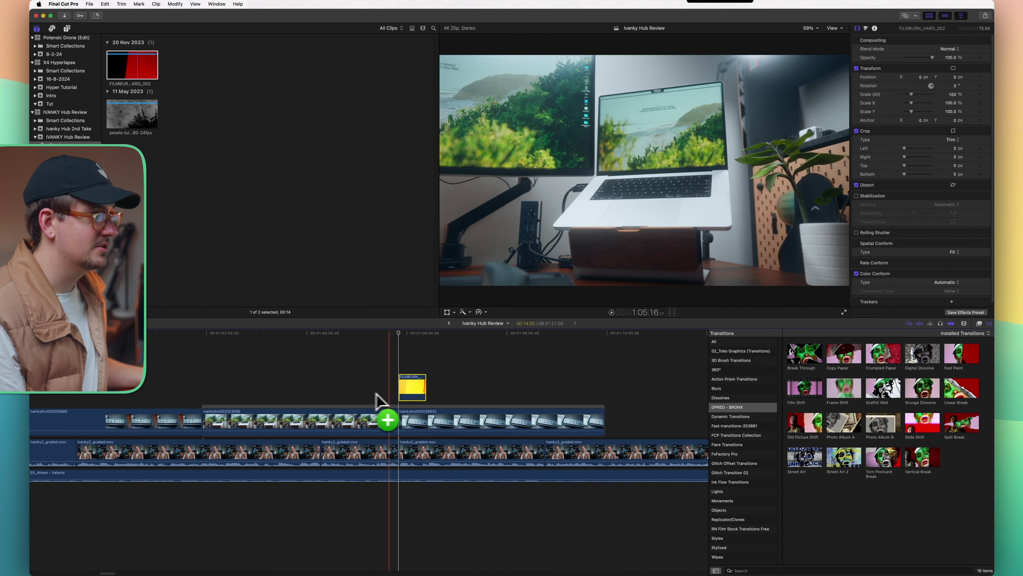
pyautogui.press('super+equal')
pyautogui.click(448, 294)
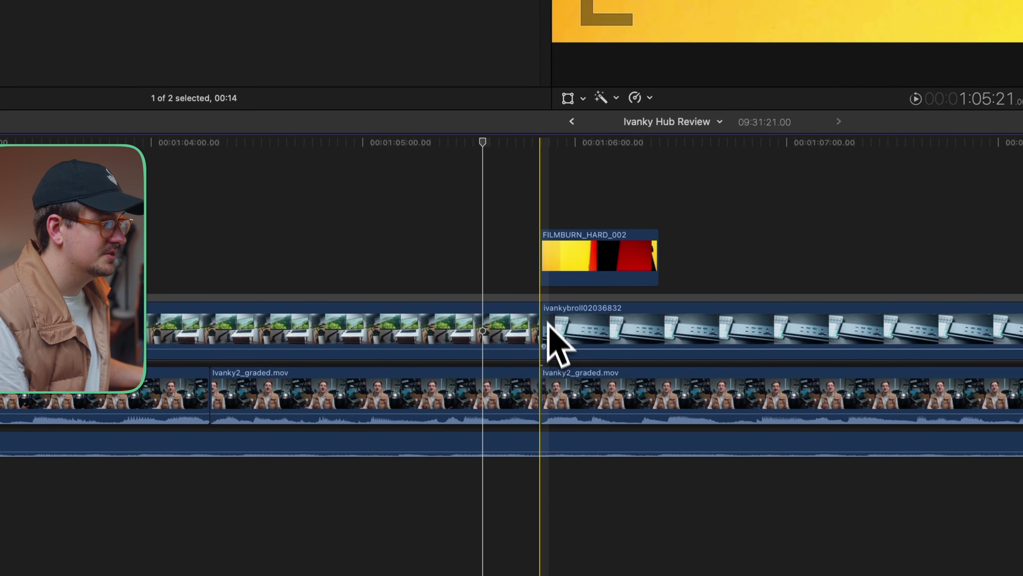
pyautogui.moveTo(593, 258); pyautogui.dragTo(560, 255)
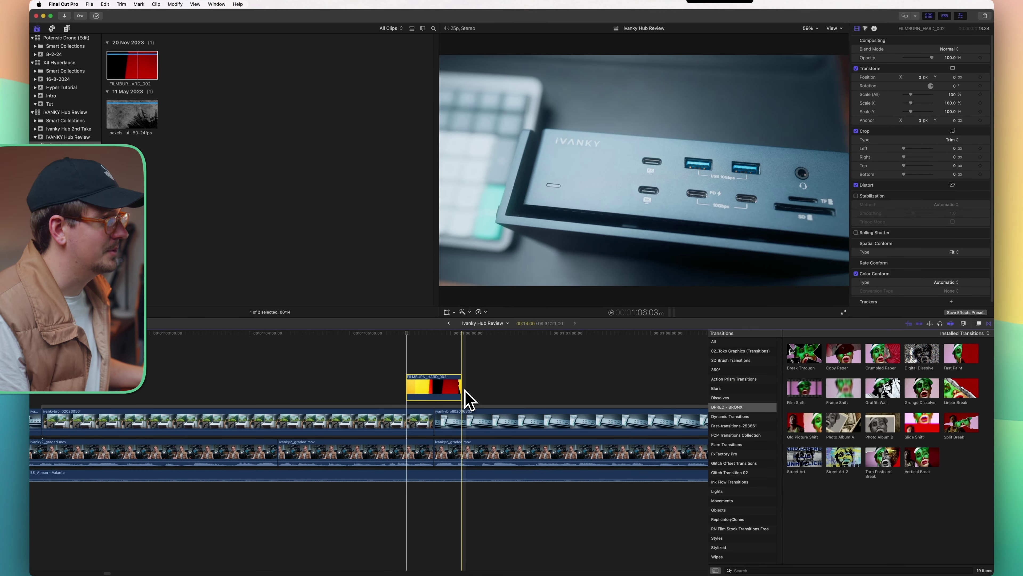
# Set the FILMBURN_HARD_002 overlay's blend mode to Screen at 100% opacity over the dock shot
pyautogui.click(433, 385)
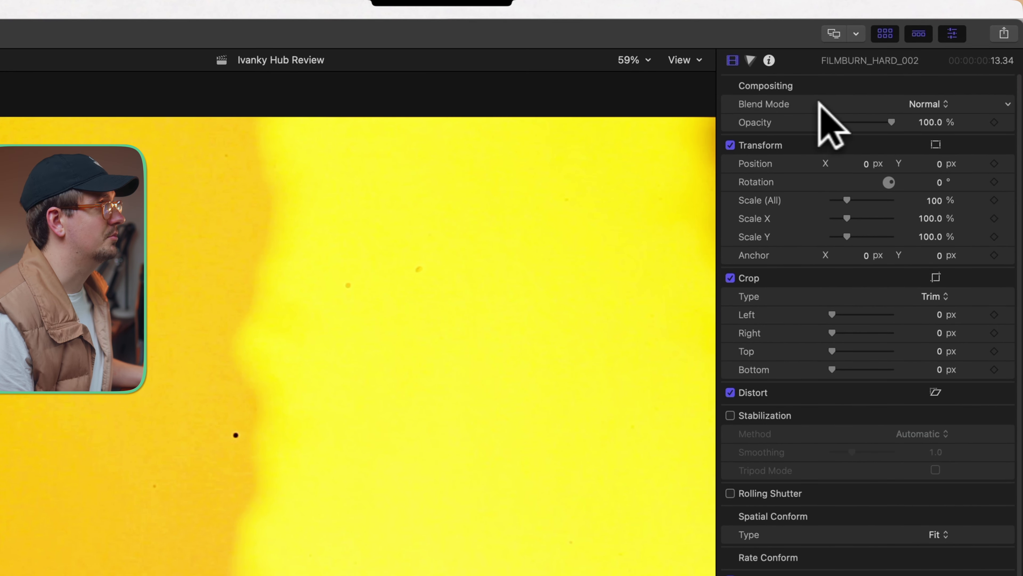
pyautogui.click(917, 104)
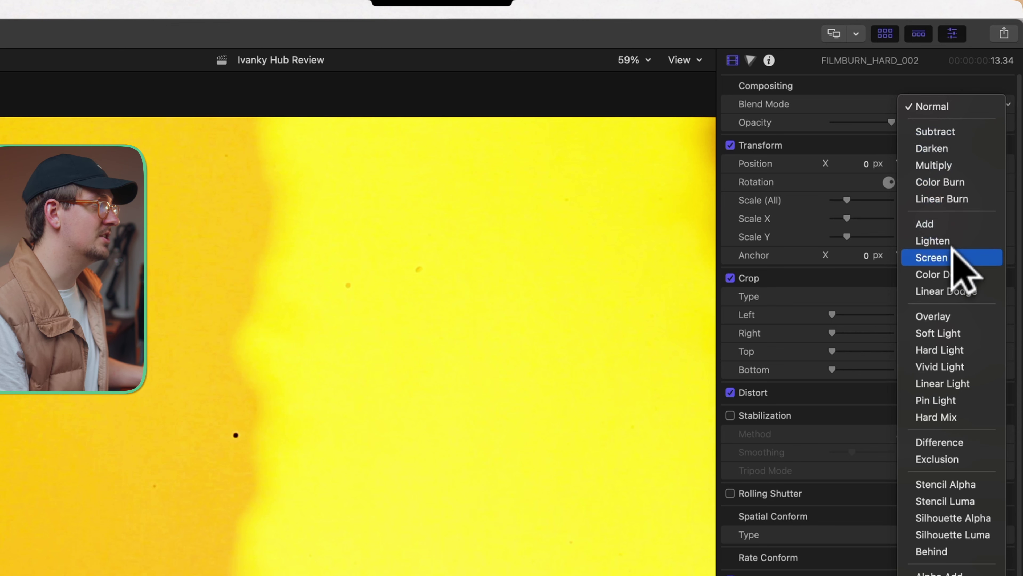
pyautogui.click(948, 258)
pyautogui.click(922, 103)
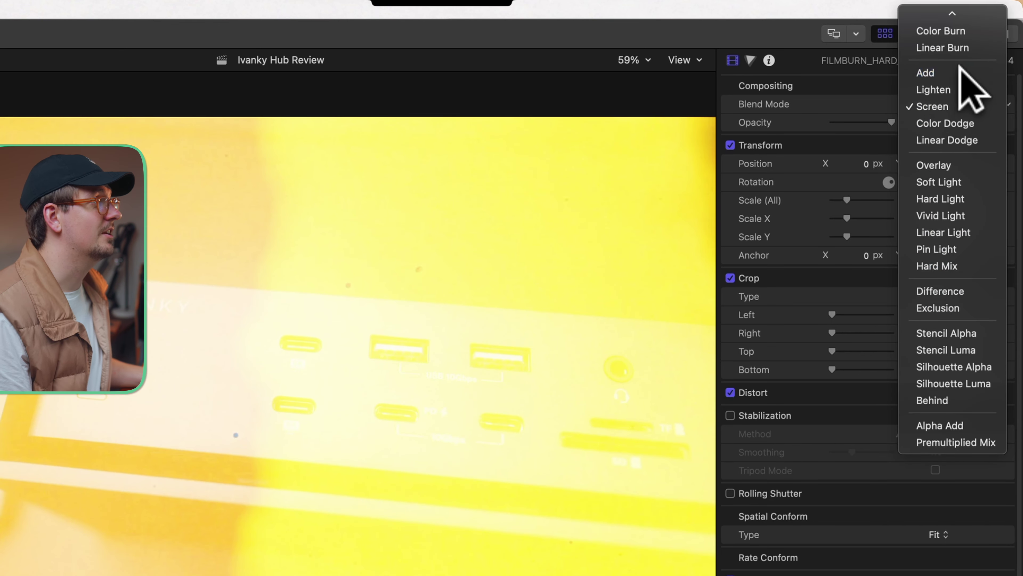
pyautogui.scroll(5, 981, 64)
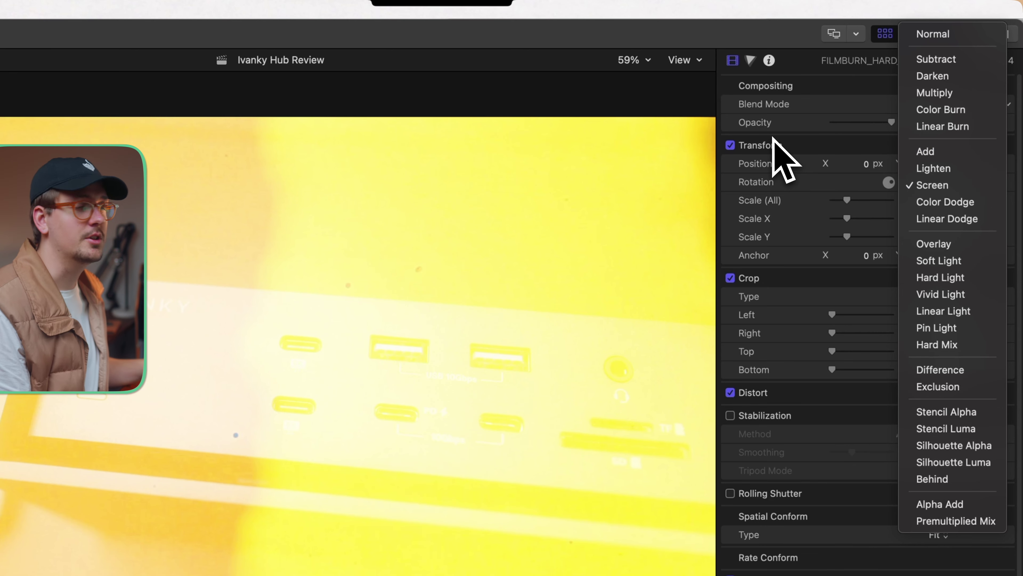
pyautogui.click(784, 159)
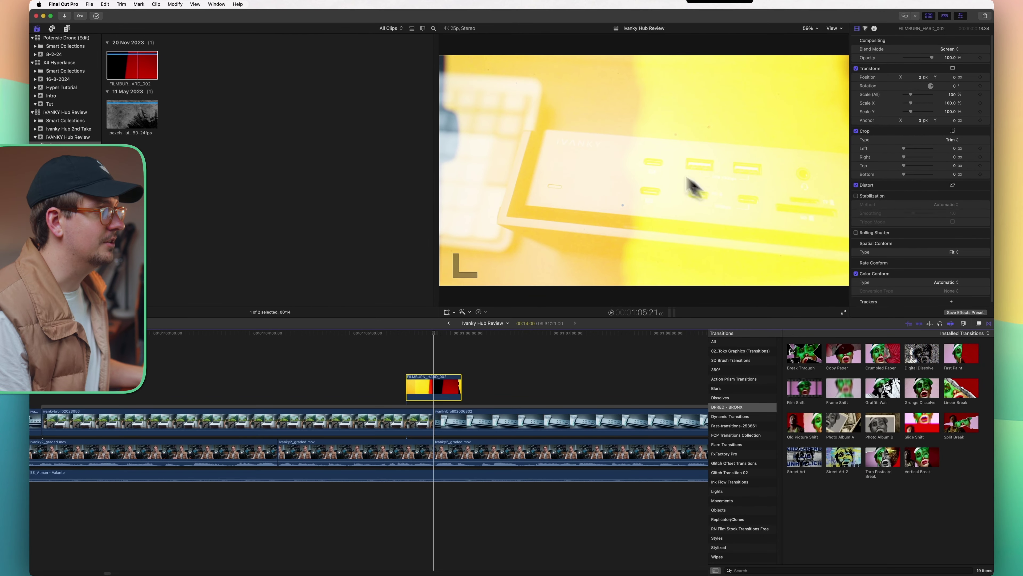
pyautogui.press('space')
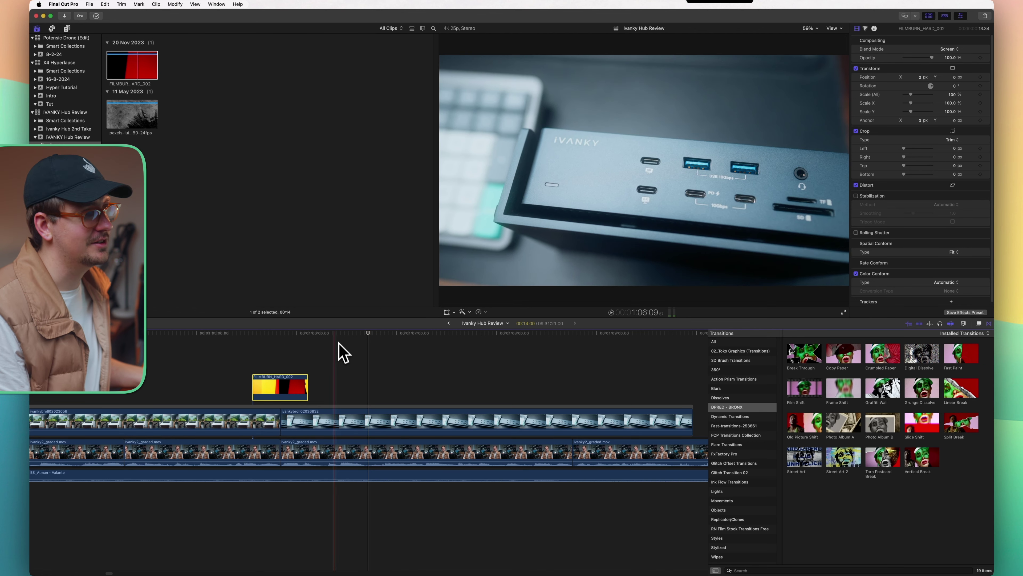
pyautogui.press('space')
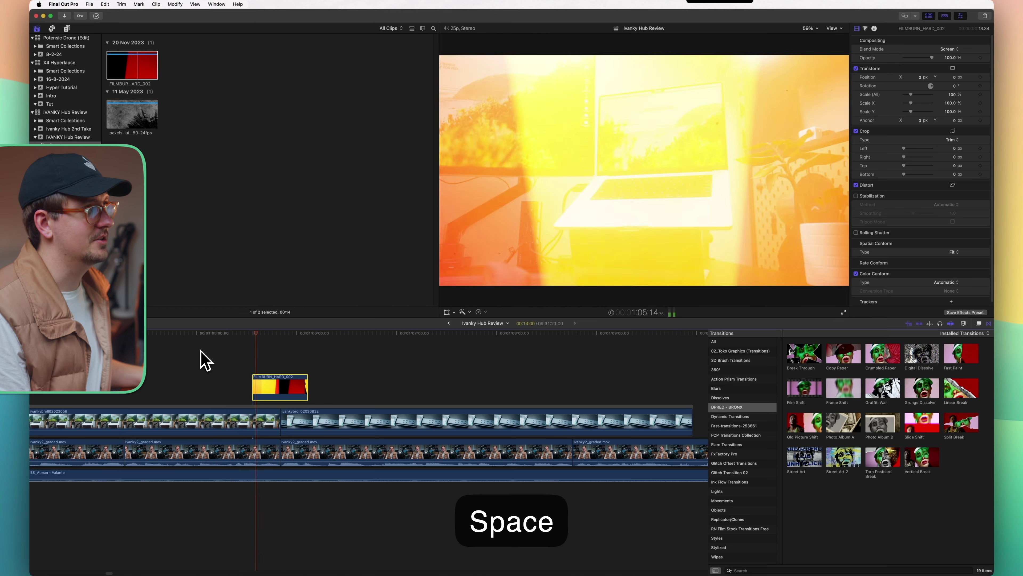
pyautogui.press('space')
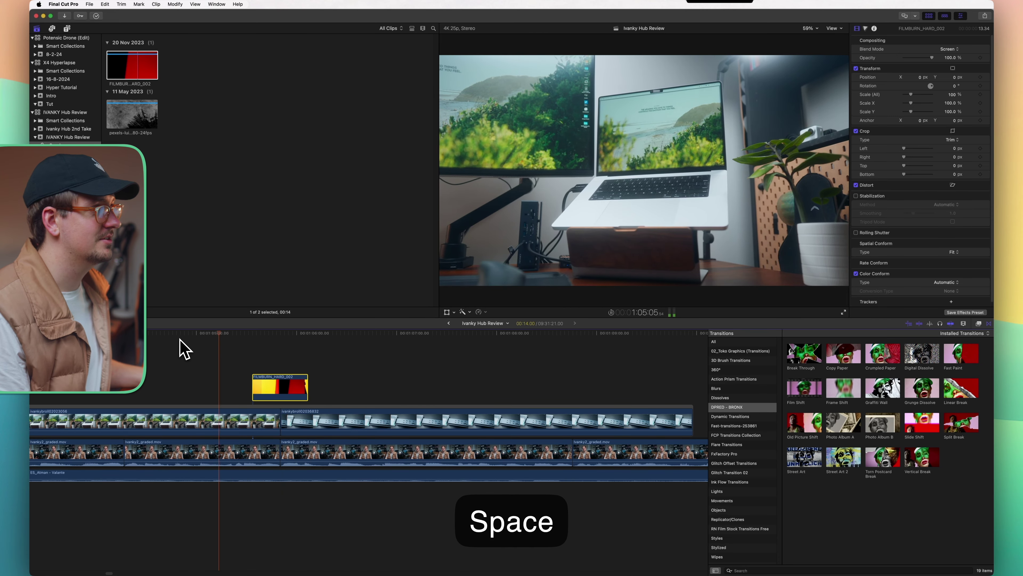
pyautogui.press('space')
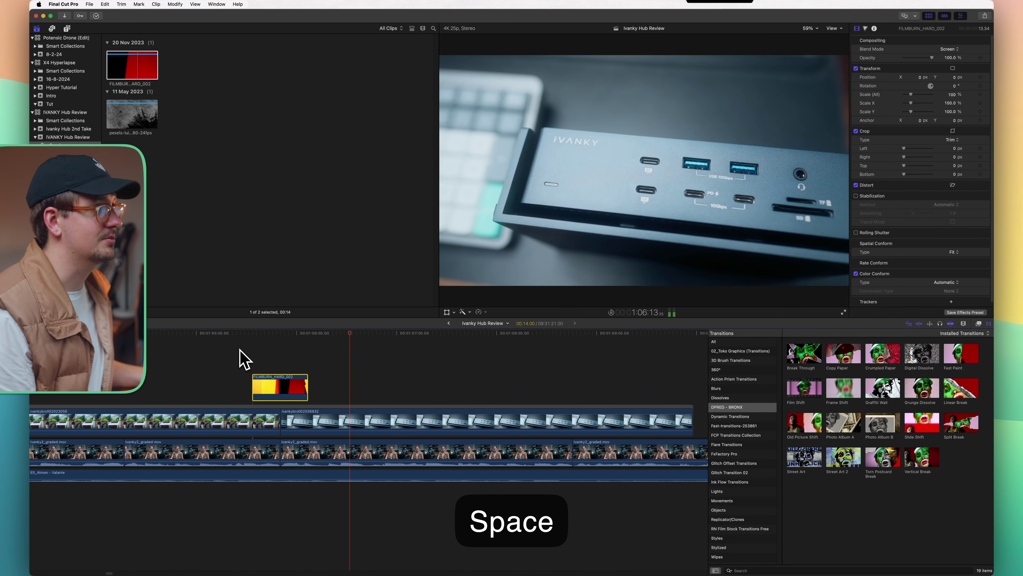
pyautogui.press('space')
pyautogui.press('space')
pyautogui.press('space')
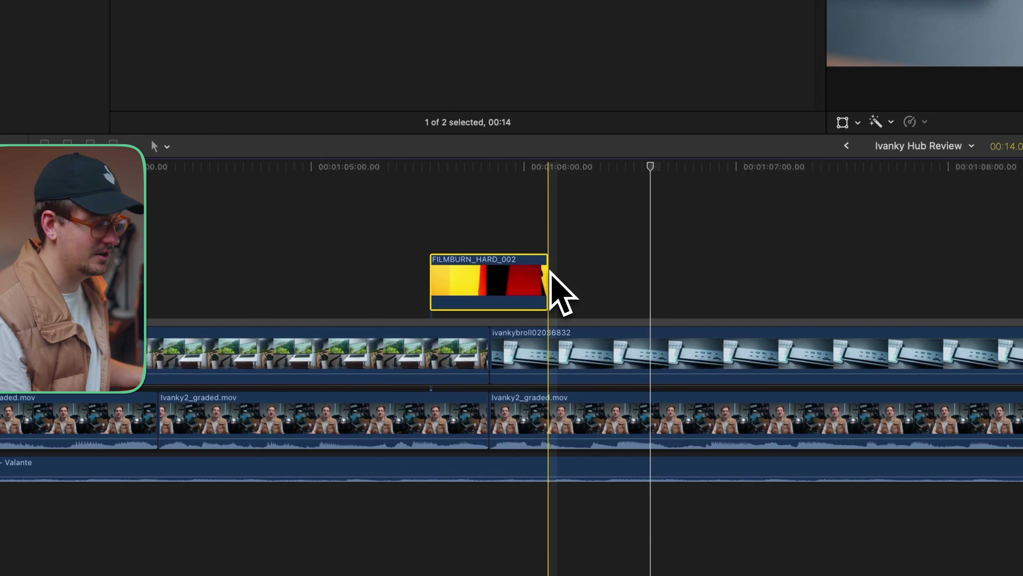
# Retime the FILMBURN_HARD_002 overlay to Fast 202%, shortening it over the desk-to-dock cut
pyautogui.hotkey('shift', 'b')
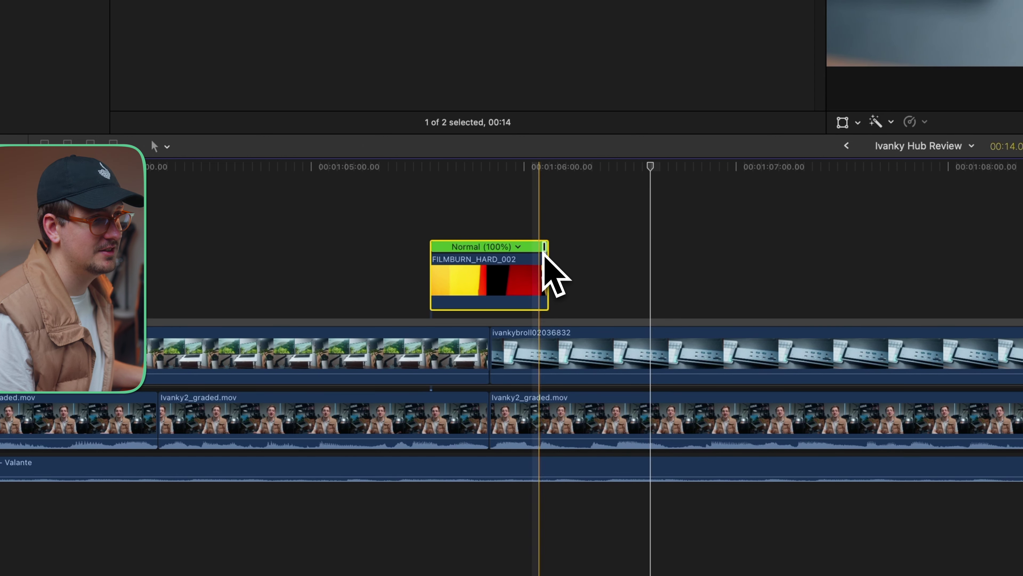
pyautogui.moveTo(541, 252); pyautogui.dragTo(517, 251)
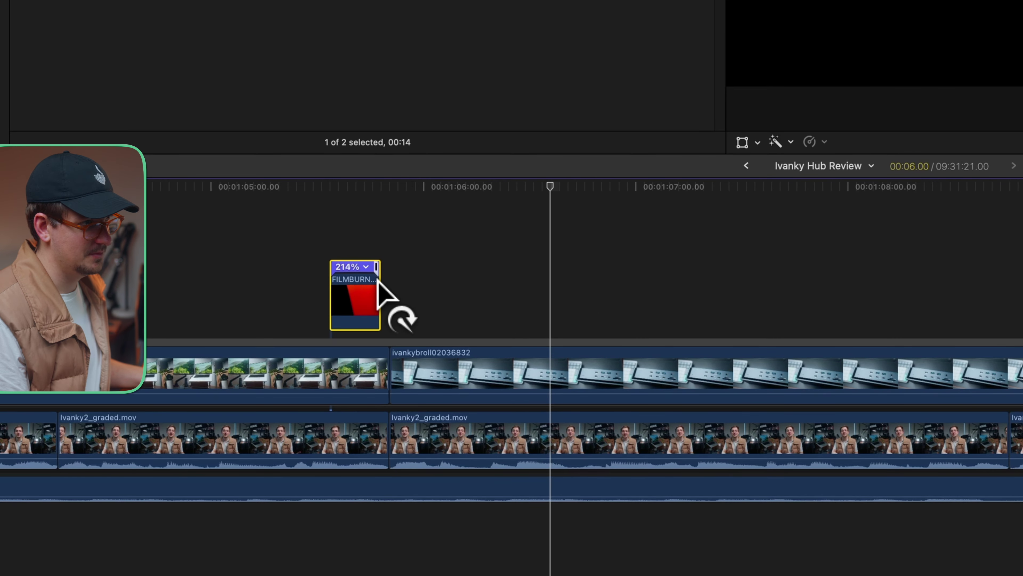
pyautogui.moveTo(380, 281); pyautogui.dragTo(384, 283)
pyautogui.press('super+plus')
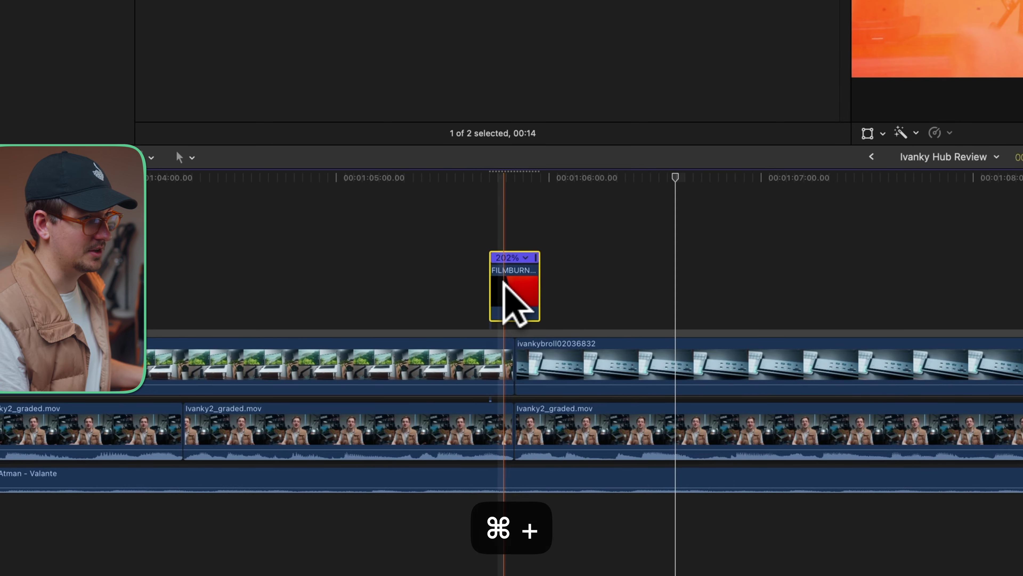
pyautogui.click(548, 299)
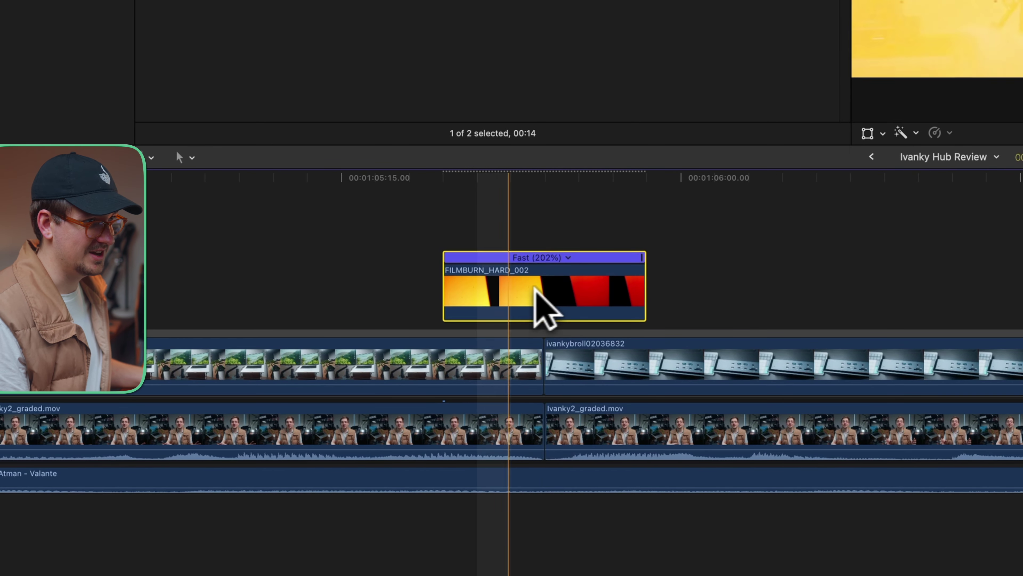
pyautogui.press('super+minus')
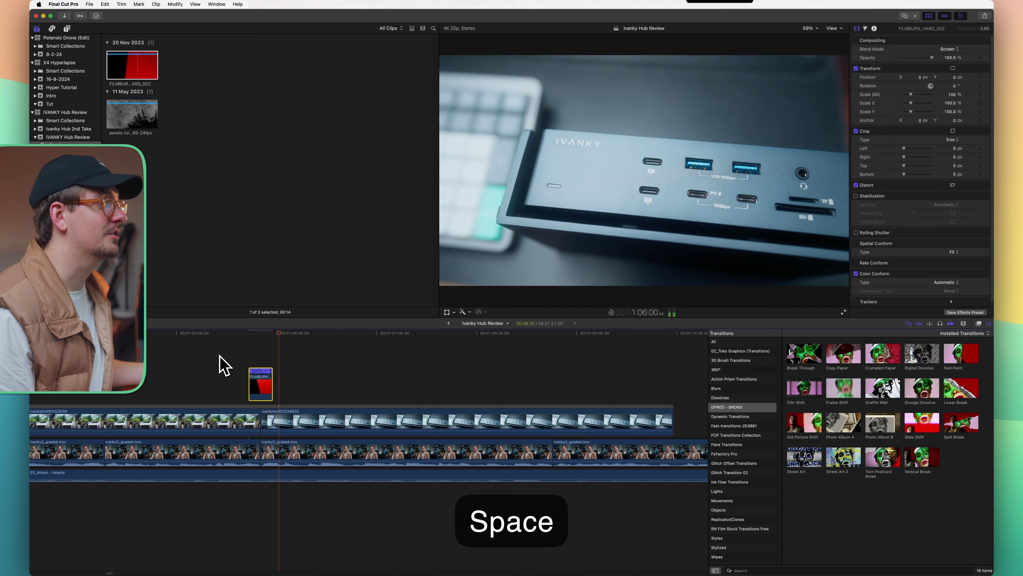
# Disable the FILMBURN clip and connect the pexels-luis-quintero grunge clip above the b-roll
pyautogui.press('v')
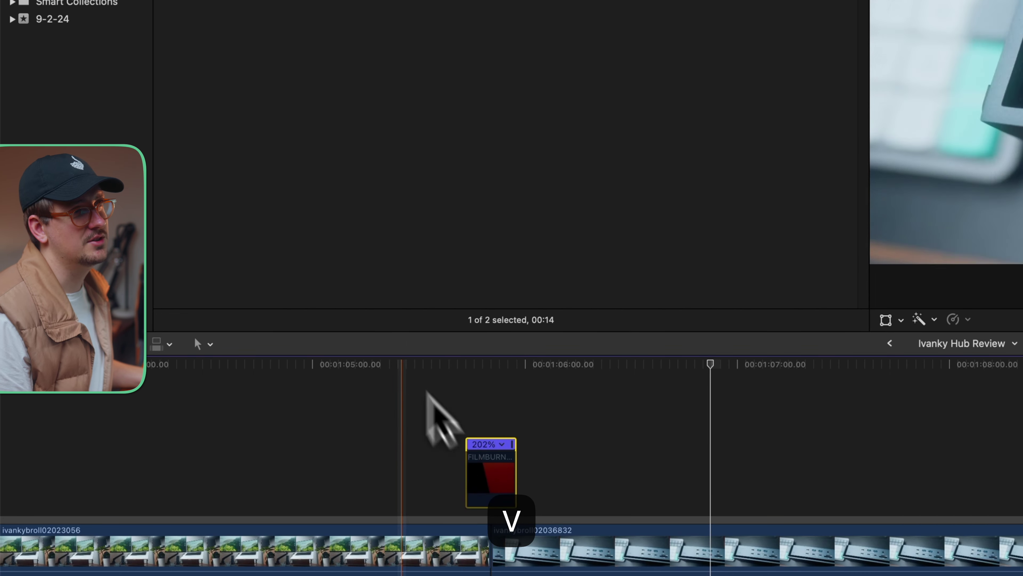
pyautogui.click(244, 107)
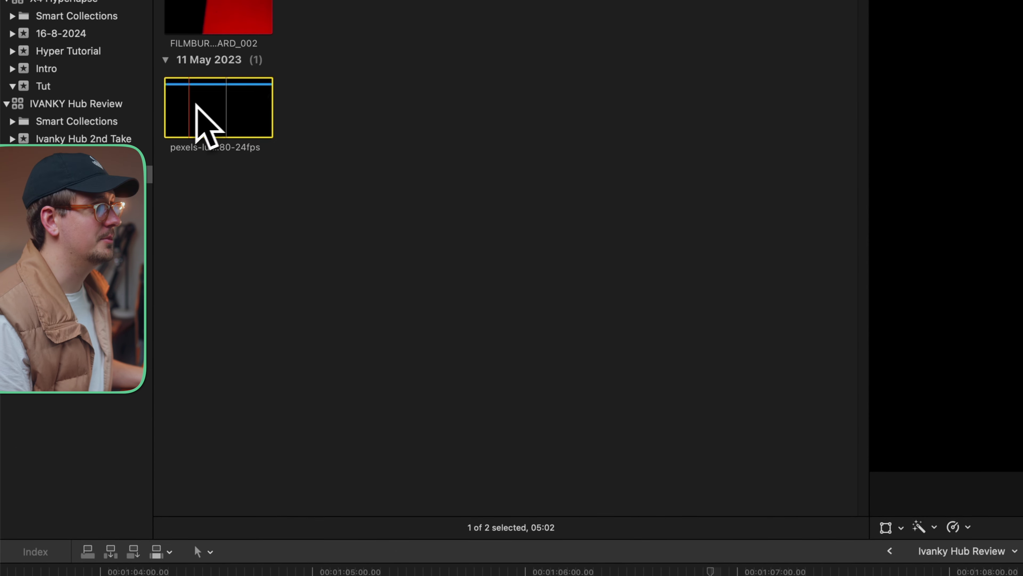
pyautogui.moveTo(244, 117); pyautogui.dragTo(856, 293)
pyautogui.press('super+minus')
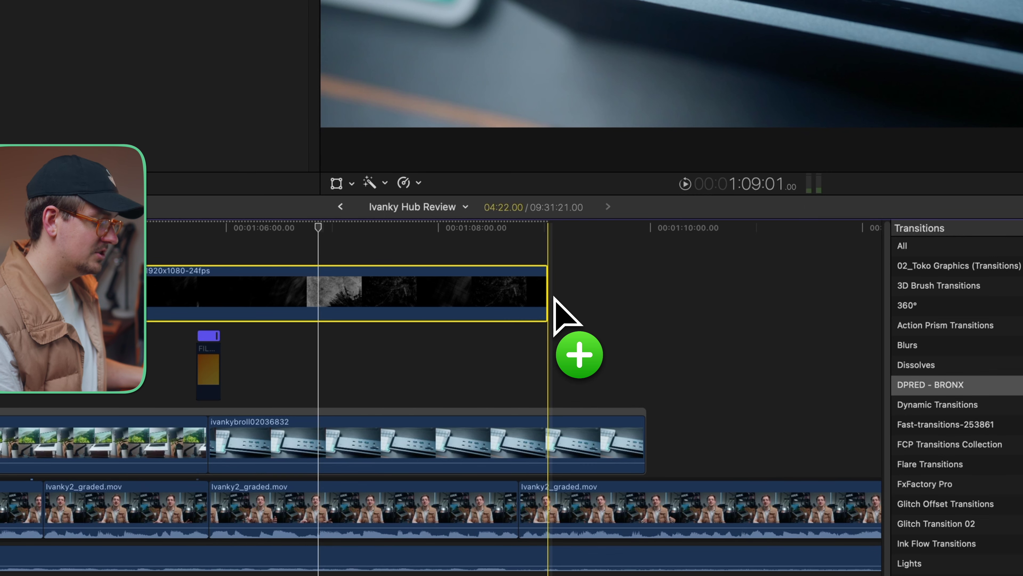
# Speed the grunge clip to Fast 509% and shift it about a second later
pyautogui.hotkey('shift', 'b')
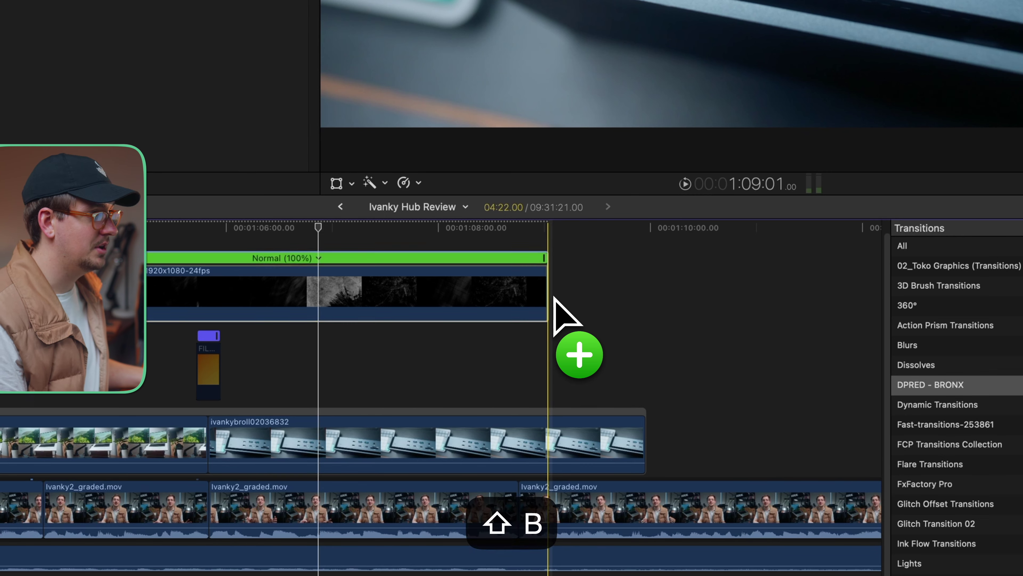
pyautogui.moveTo(544, 258); pyautogui.dragTo(125, 277)
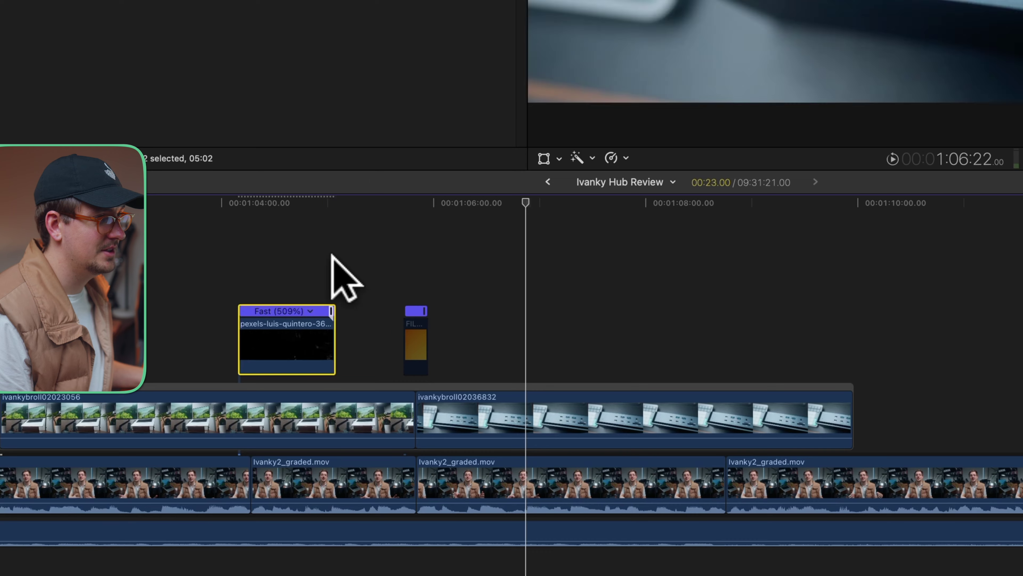
pyautogui.press('super+equal')
pyautogui.press('super+equal')
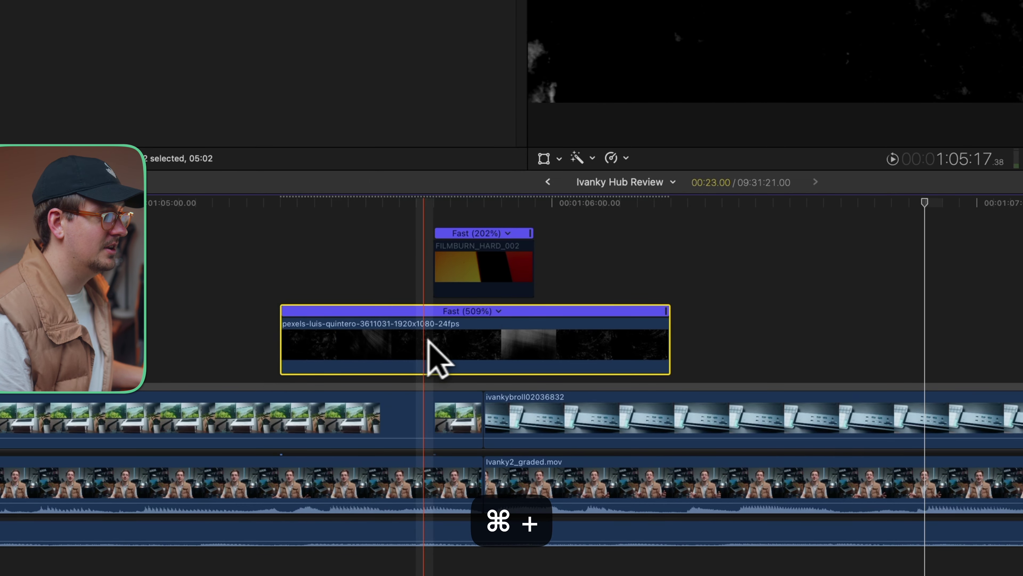
pyautogui.moveTo(430, 347)
pyautogui.mouseDown()
pyautogui.moveTo(464, 350)
pyautogui.moveTo(448, 349)
pyautogui.mouseUp()
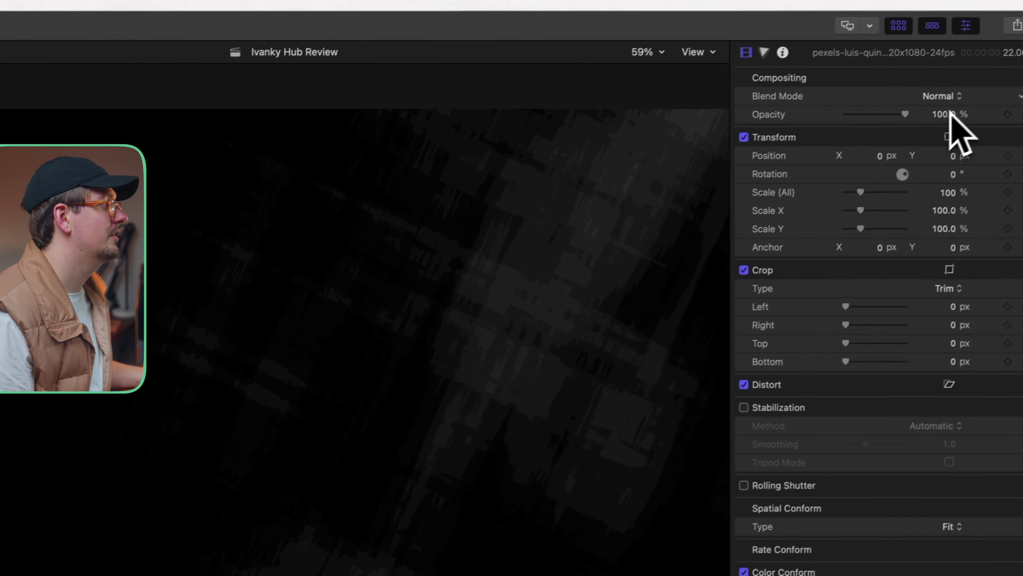
# Set the pexels grunge overlay's blend mode to Screen and preview the transition
pyautogui.click(953, 106)
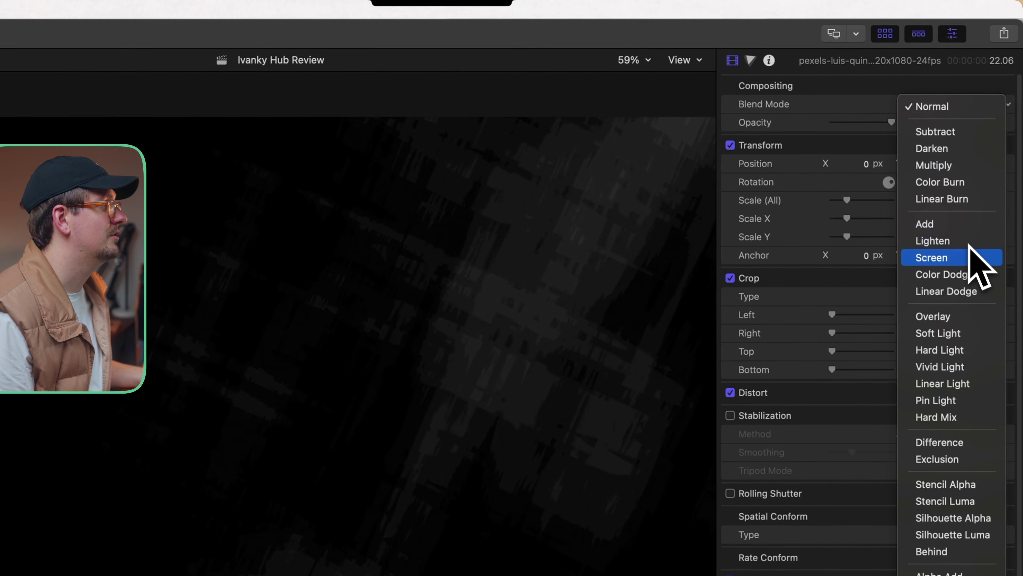
pyautogui.click(966, 258)
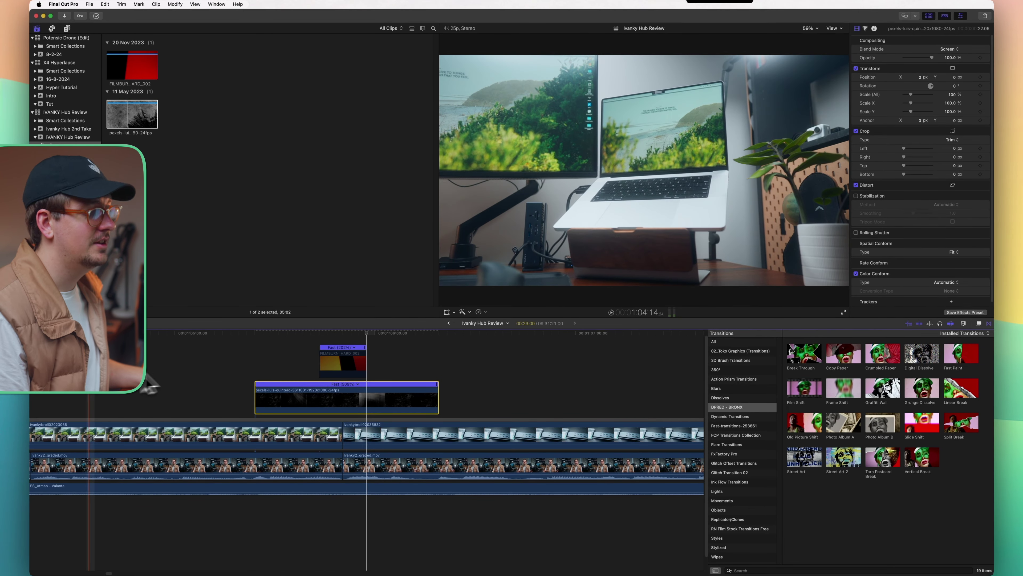
pyautogui.press('space')
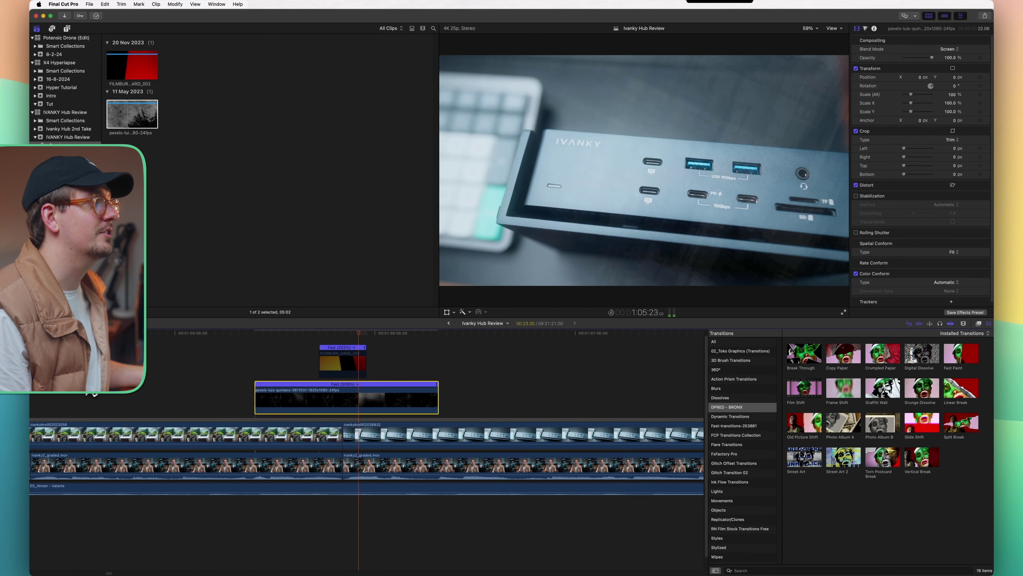
# Speed the grunge overlay up to 1952% so it flashes briefly across the cut
pyautogui.press('super+plus')
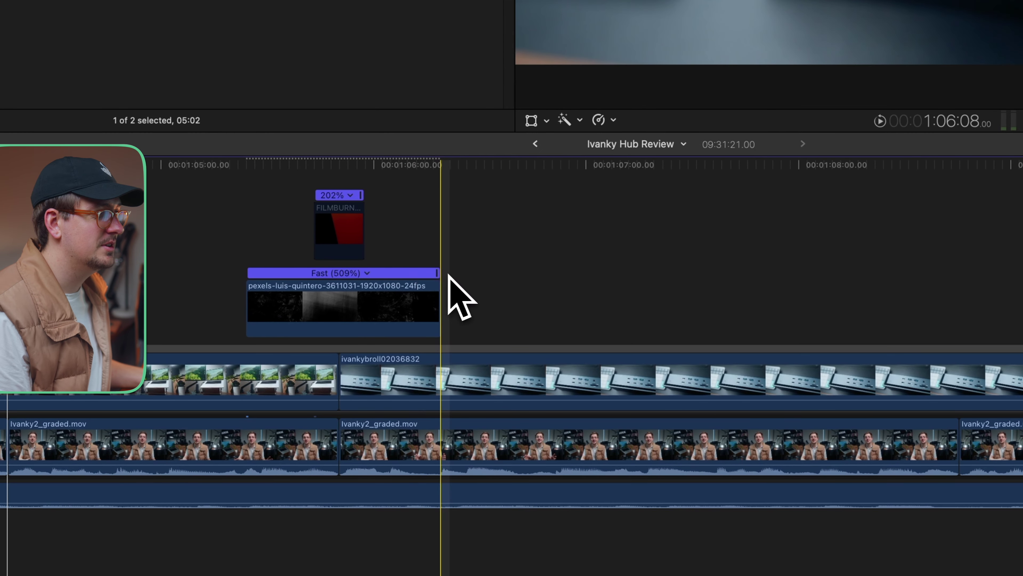
pyautogui.click(435, 269)
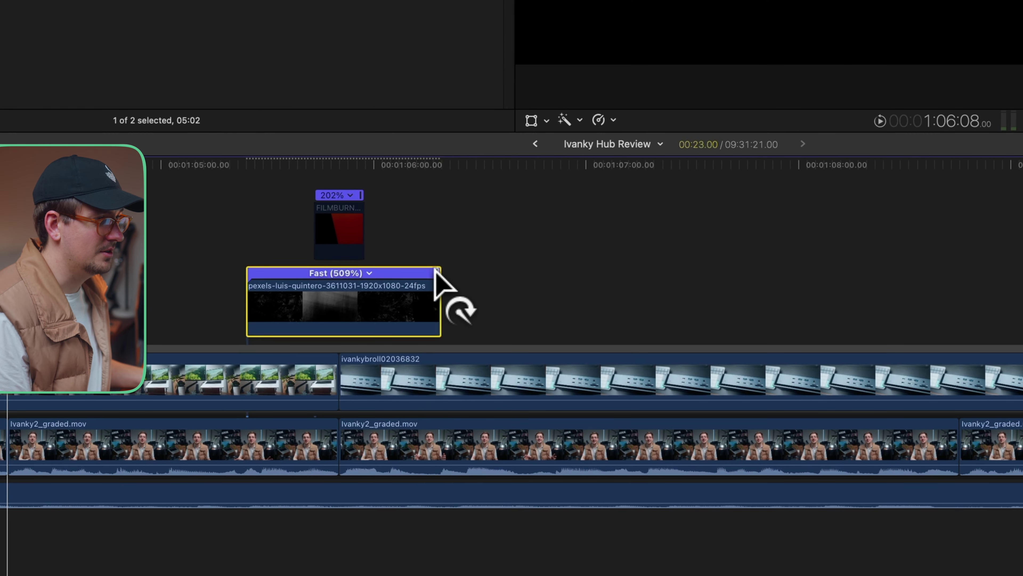
pyautogui.moveTo(370, 276); pyautogui.dragTo(342, 318)
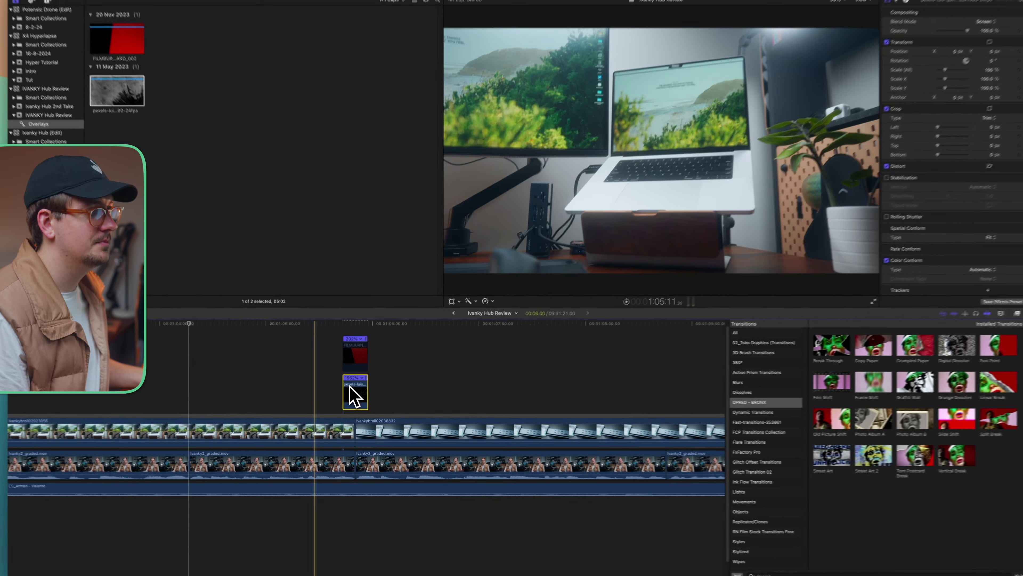
pyautogui.press('space')
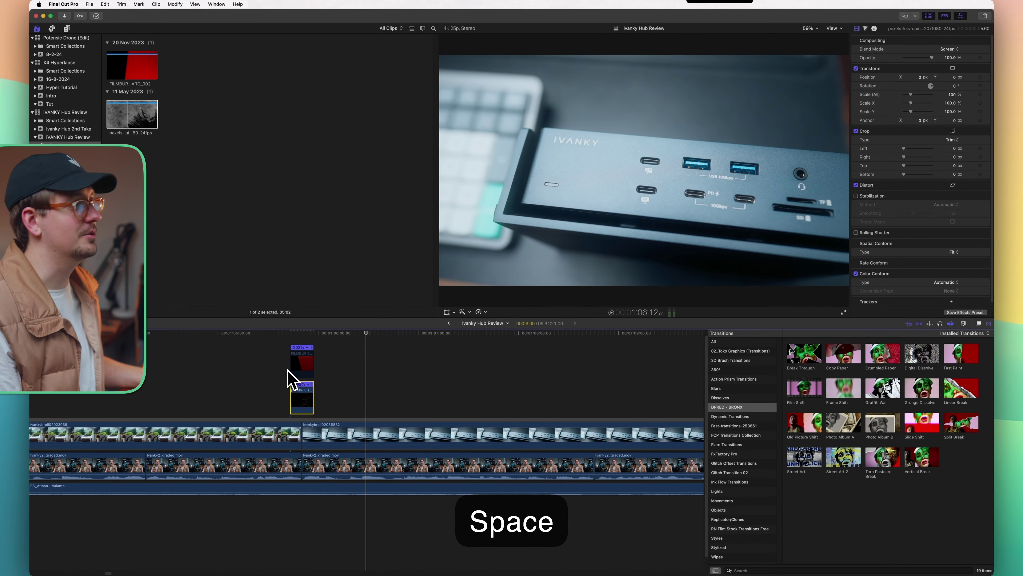
pyautogui.click(258, 373)
pyautogui.press('space')
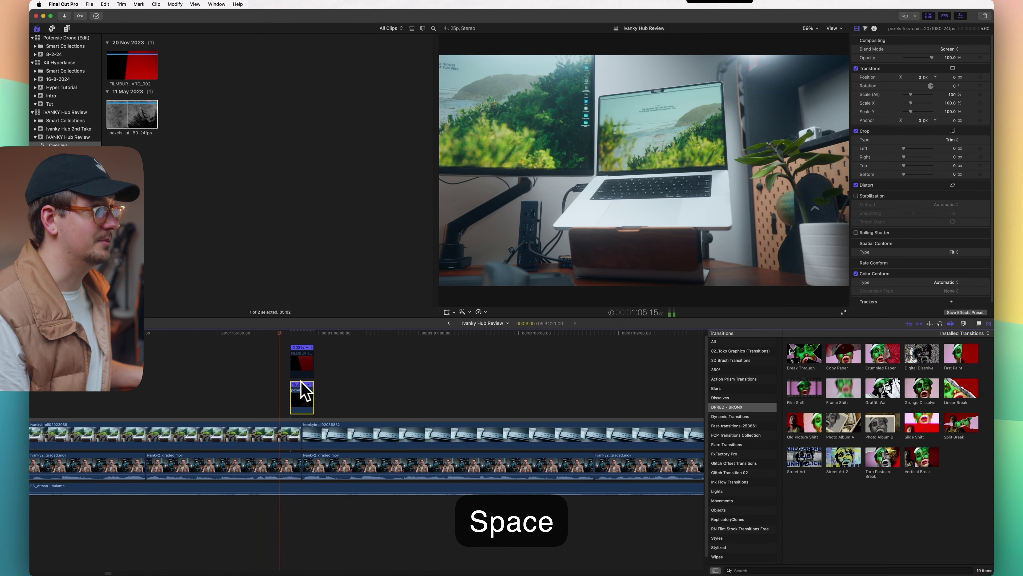
pyautogui.hscroll(2, 308, 388)
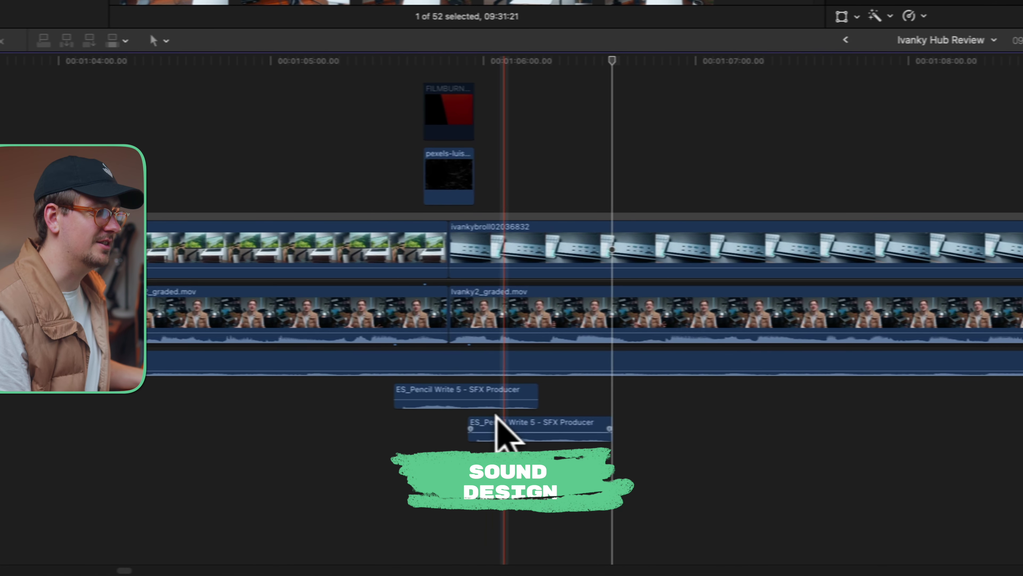
# Delete the duplicate pencil sound clip and preview the transition with sound
pyautogui.click(288, 504)
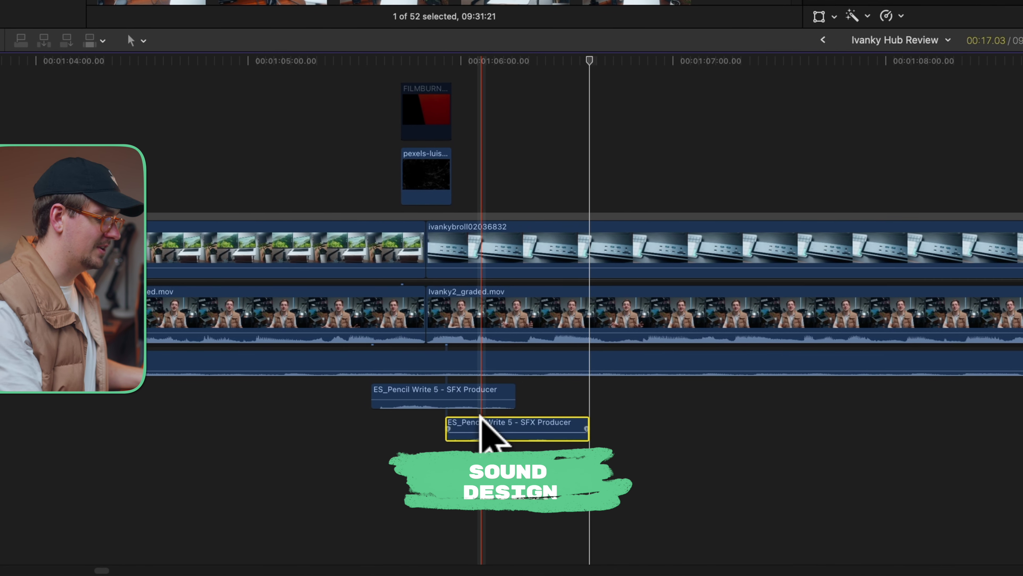
pyautogui.press('Delete')
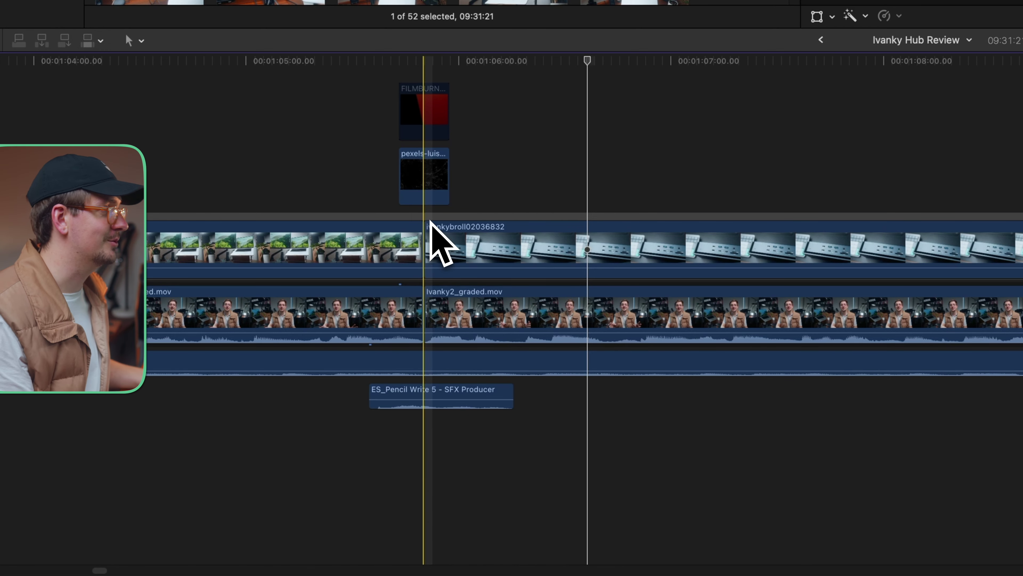
pyautogui.press('space')
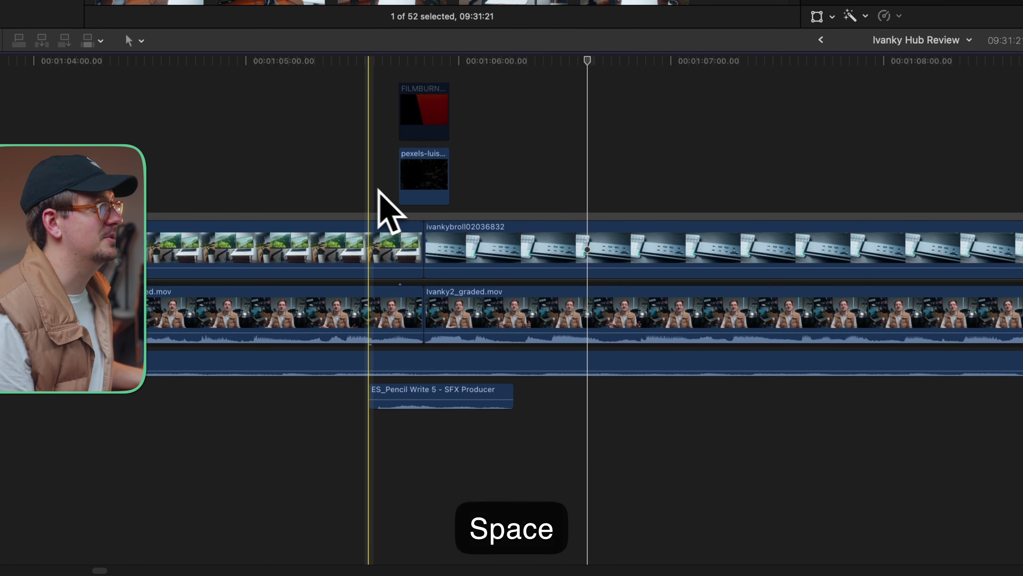
pyautogui.press('space')
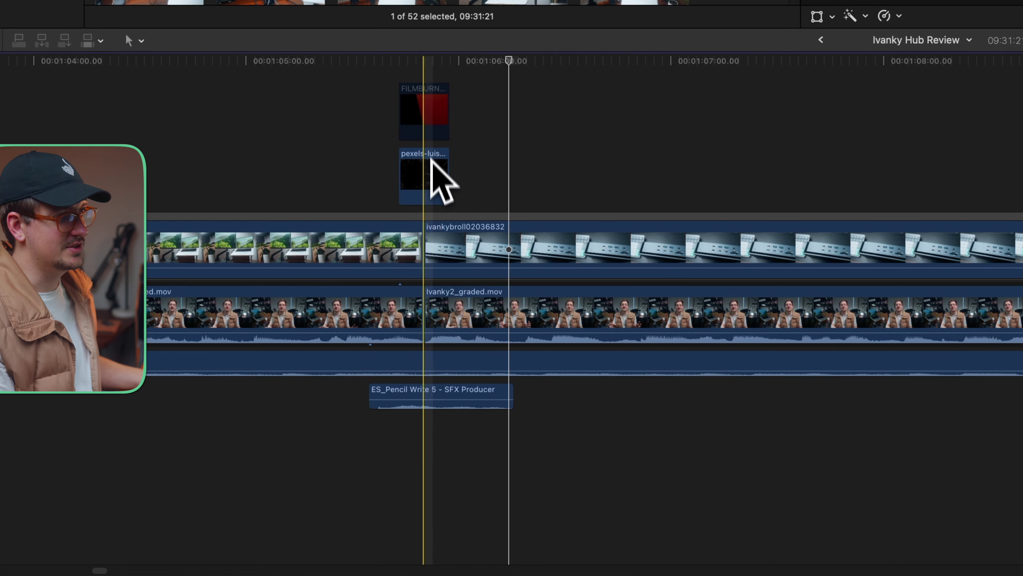
# Speed the ES_Pencil Write 5 sound effect to Fast 197% to match the overlay
pyautogui.click(496, 397)
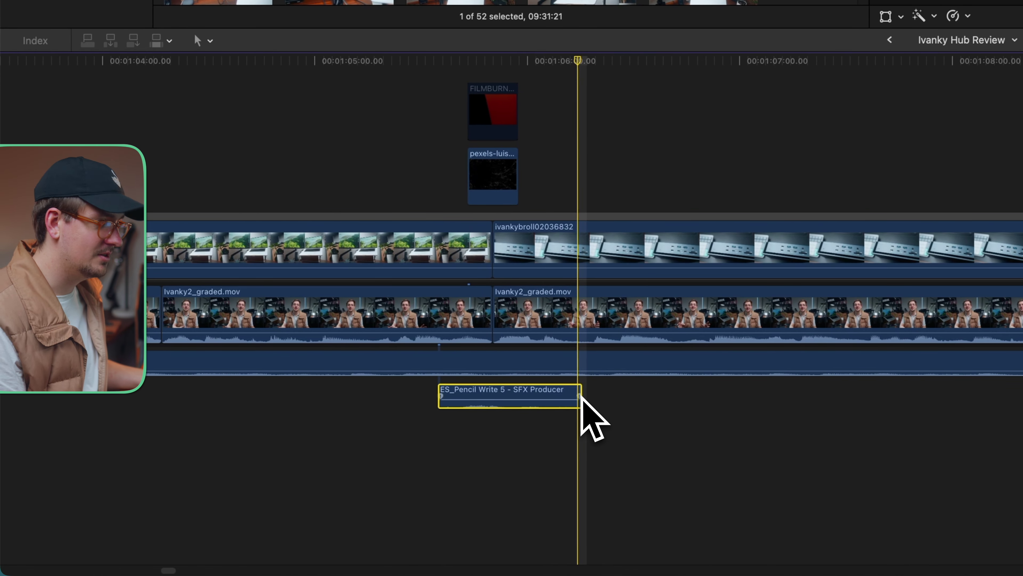
pyautogui.hotkey('shift', 'b')
pyautogui.moveTo(579, 385); pyautogui.dragTo(492, 402)
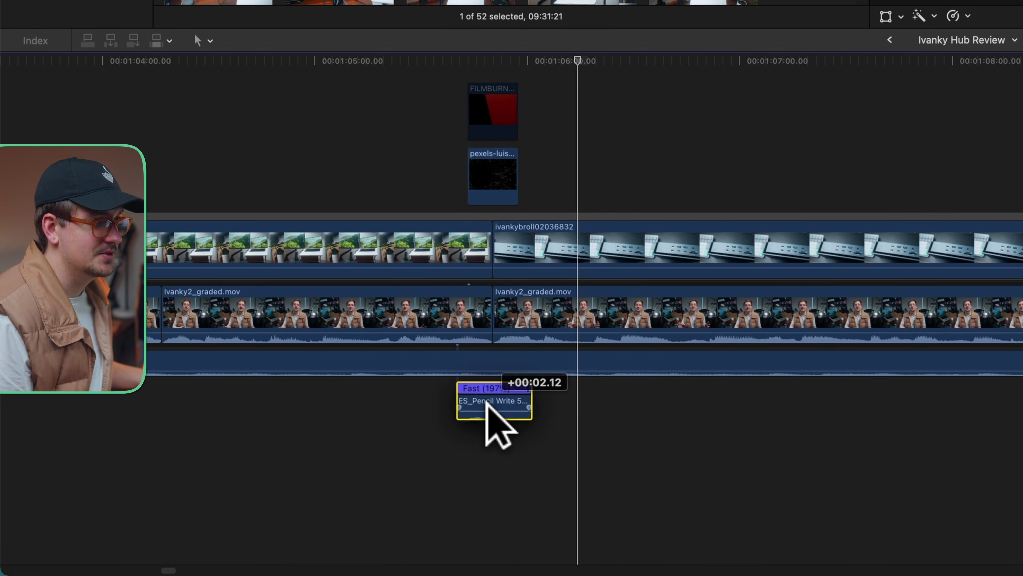
pyautogui.press('space')
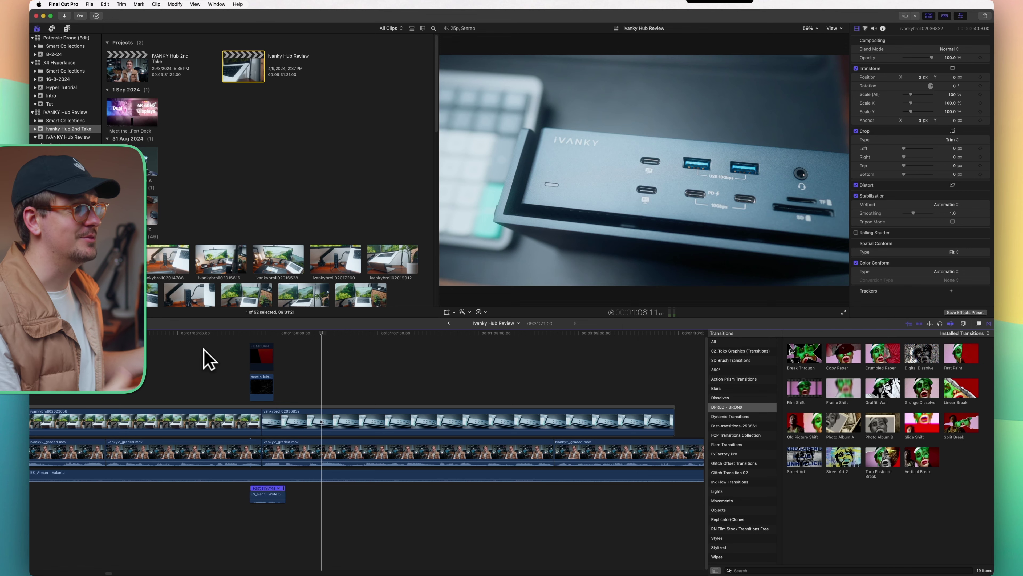
pyautogui.click(213, 355)
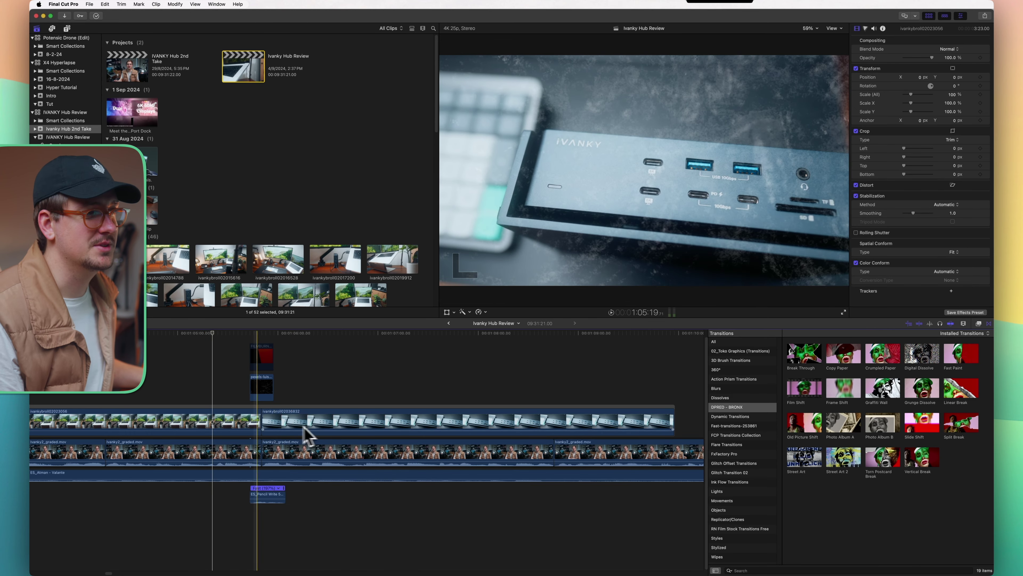
pyautogui.click(266, 389)
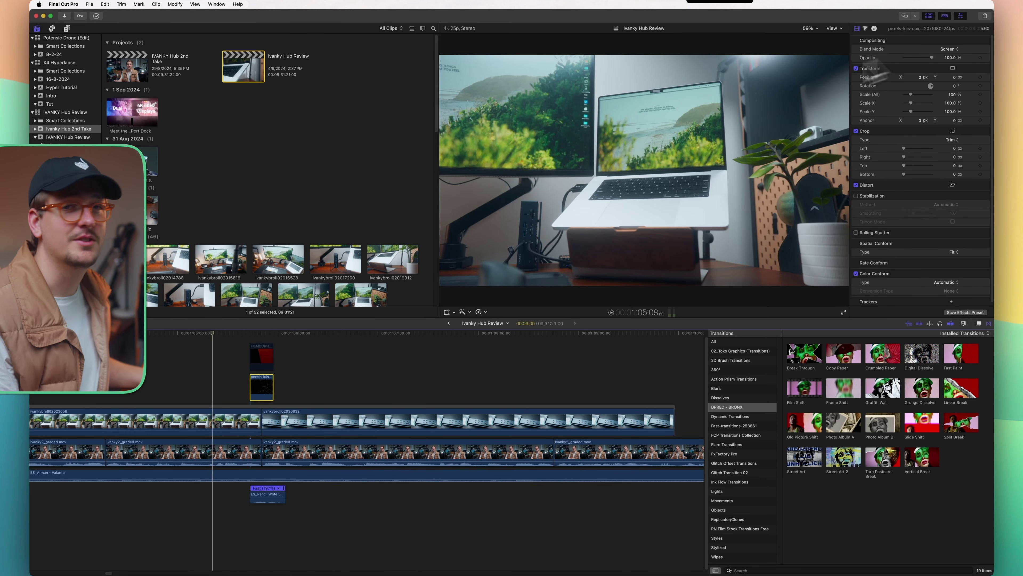